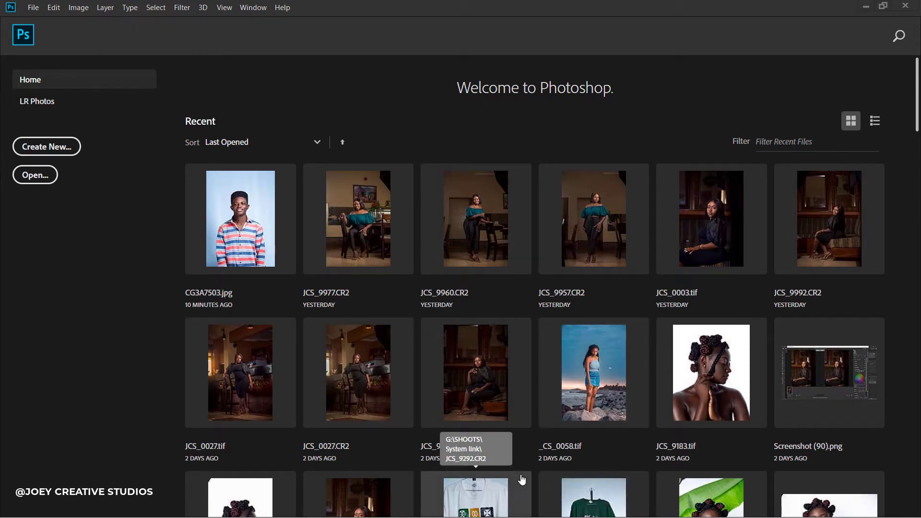
Open the Windows Start menu over Photoshop's Home screen.
key(super)
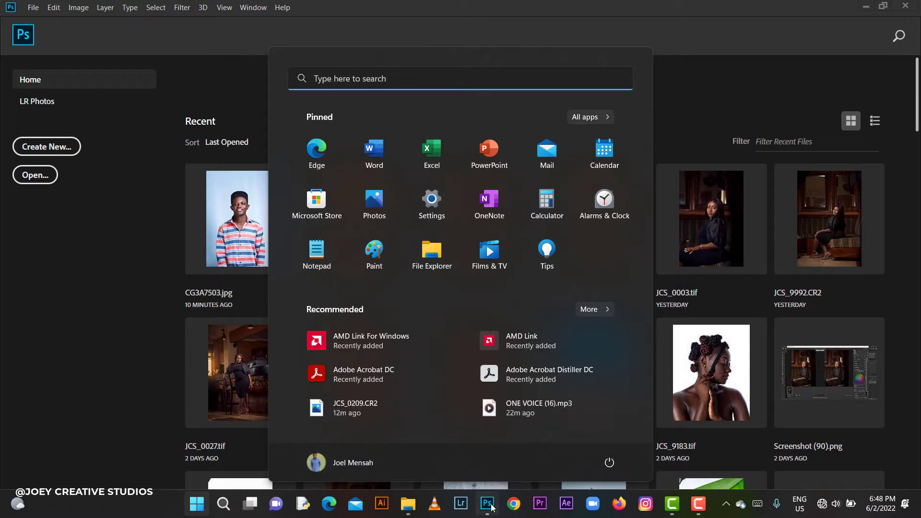
Drag JCS_0209.CR2 from G:\SHOOTS\Tilda in File Explorer into Photoshop to open it in Camera Raw.
click(408, 503)
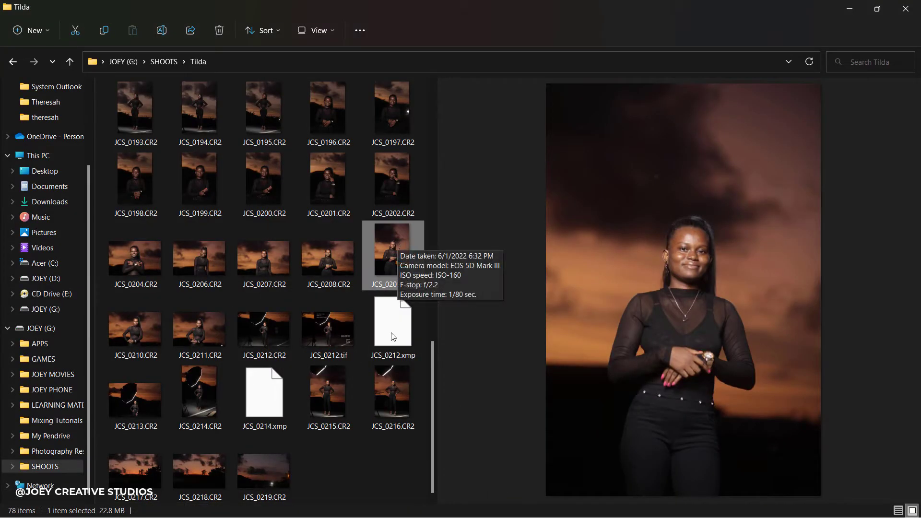
click(385, 459)
click(392, 232)
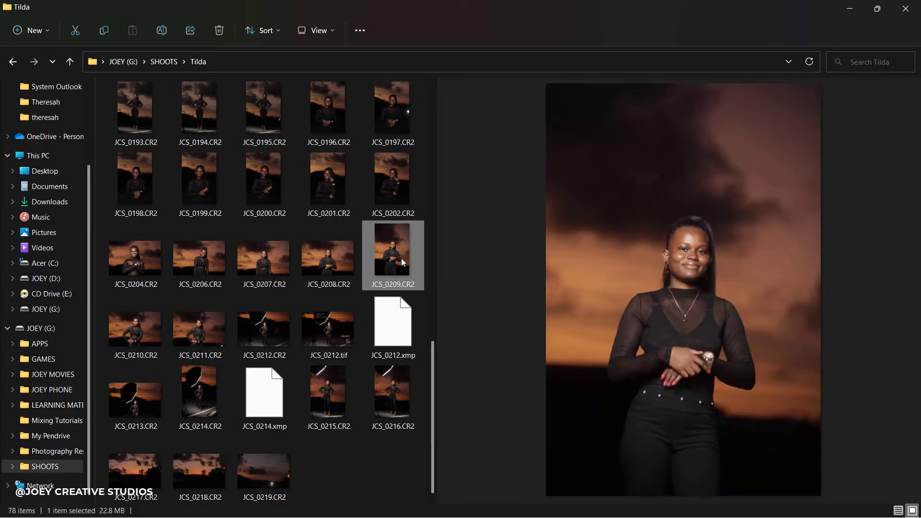
drag(401, 253, 389, 271)
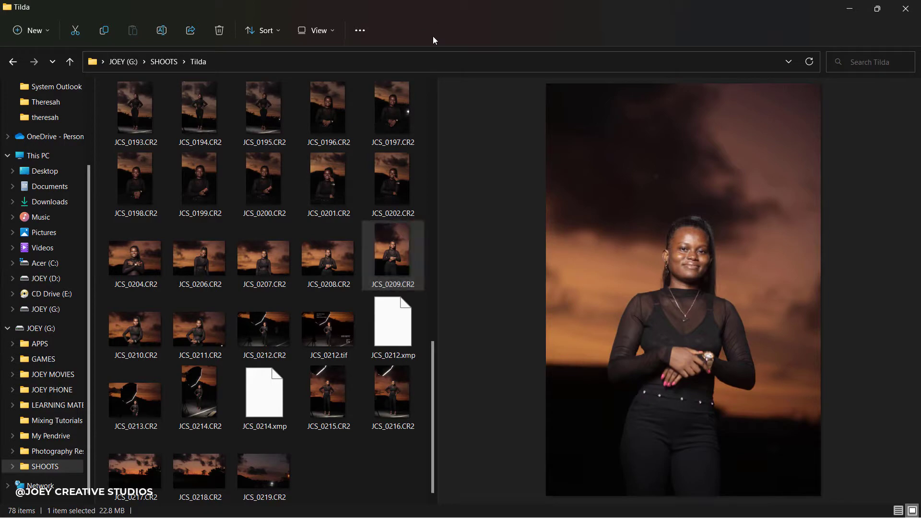
drag(433, 8, 442, 67)
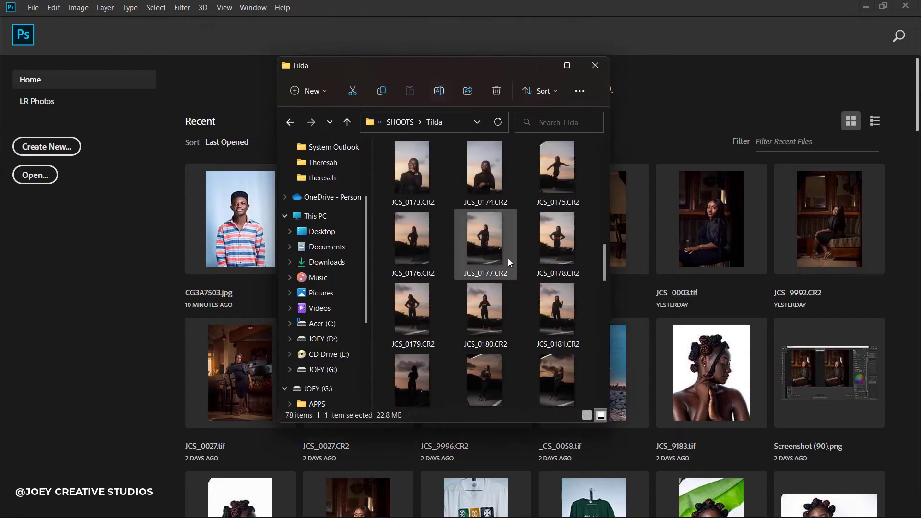
scroll(509, 261, down, 2)
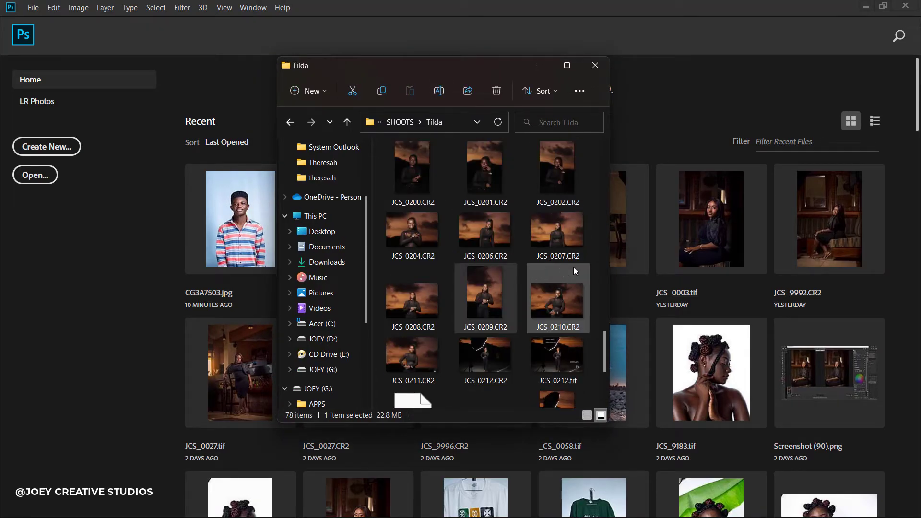
drag(510, 290, 483, 5)
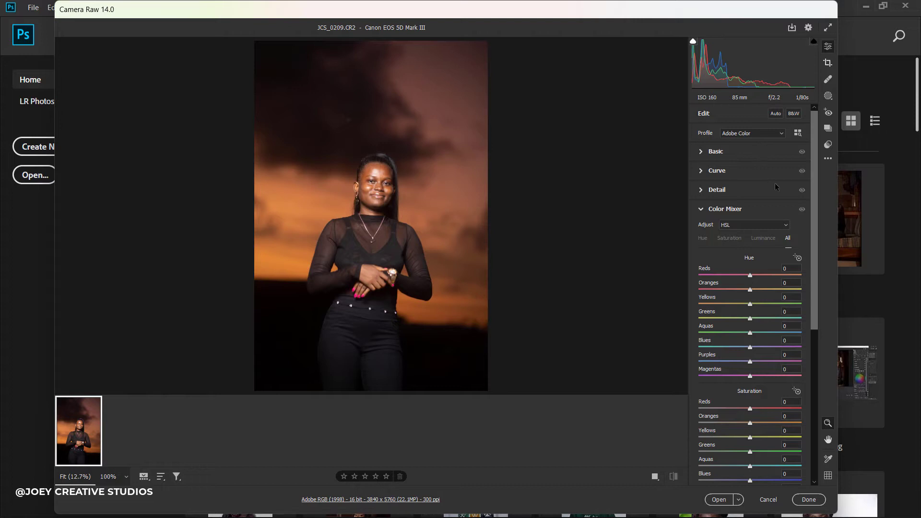
Preview the Adobe Standard profile on JCS_0209.CR2, then switch back to Adobe Color.
click(761, 134)
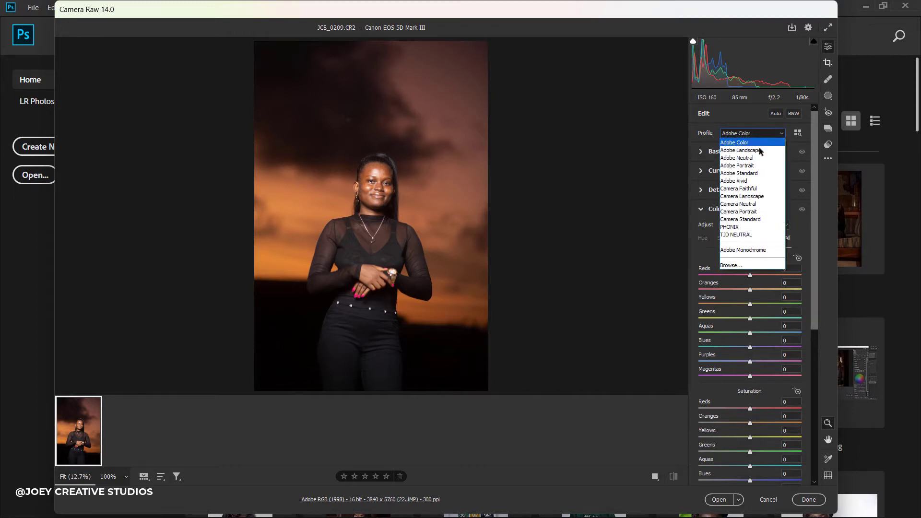
click(757, 173)
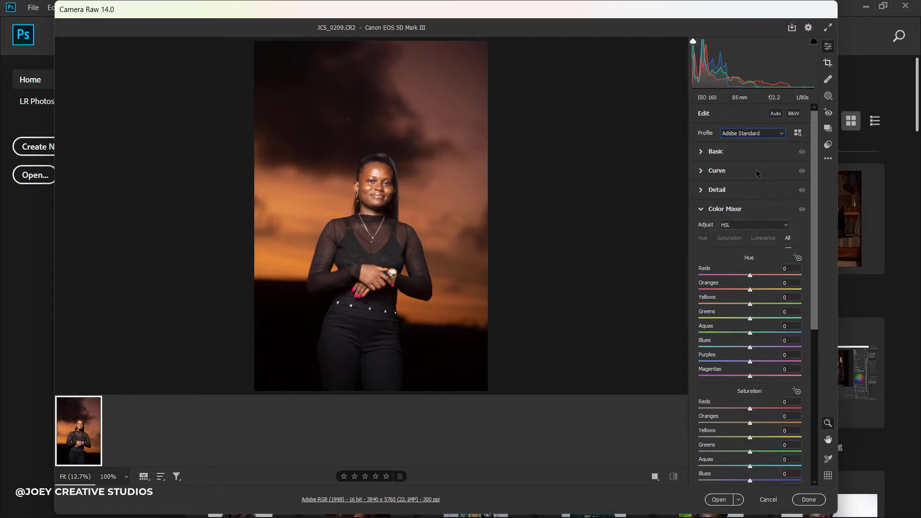
click(765, 135)
click(762, 142)
Rotate the portrait about -2.5° with Crop & Rotate, leaving a 3547 x 5320 crop.
click(827, 63)
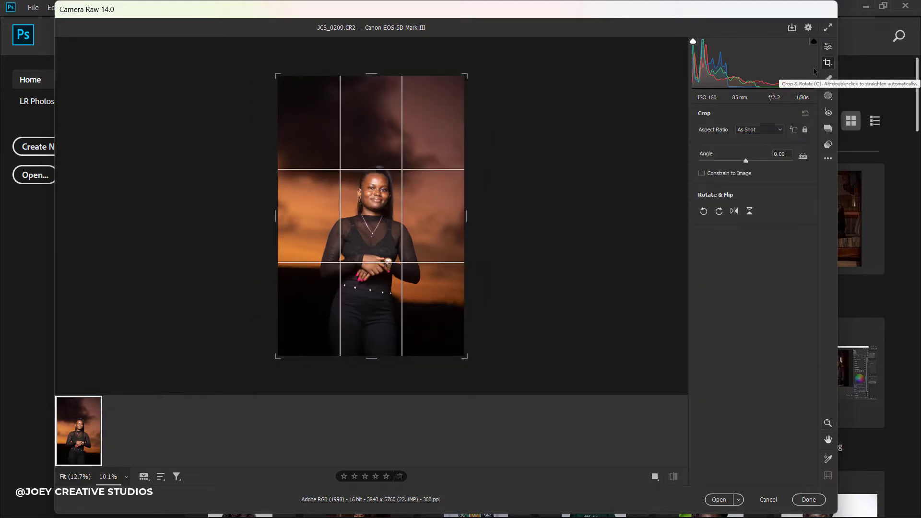
drag(486, 211, 486, 208)
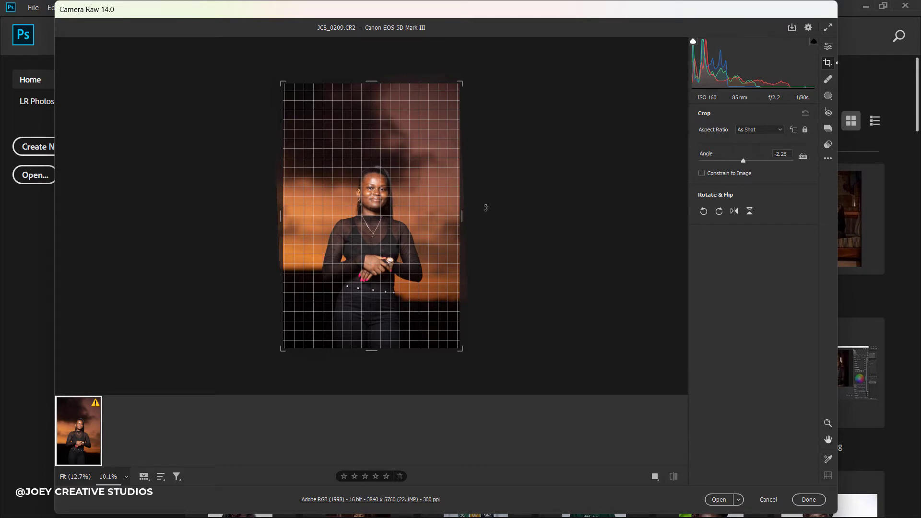
drag(486, 208, 492, 208)
click(828, 46)
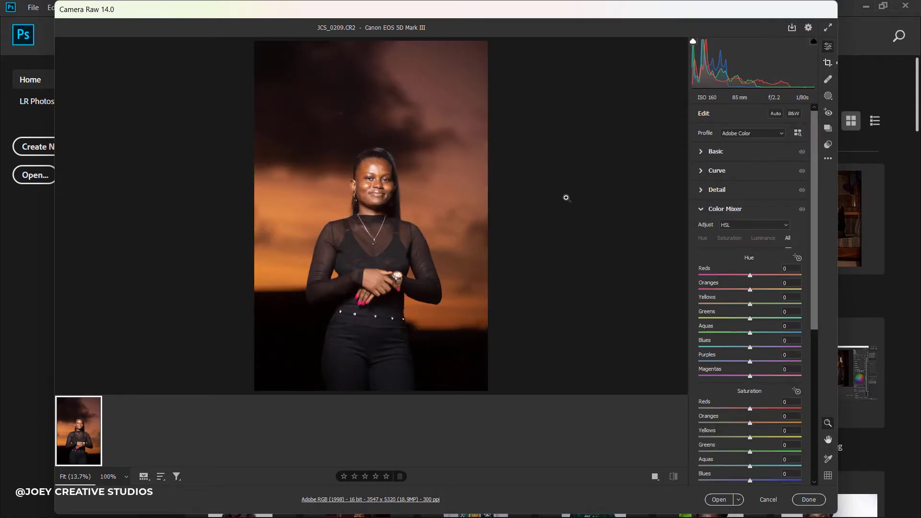
click(375, 184)
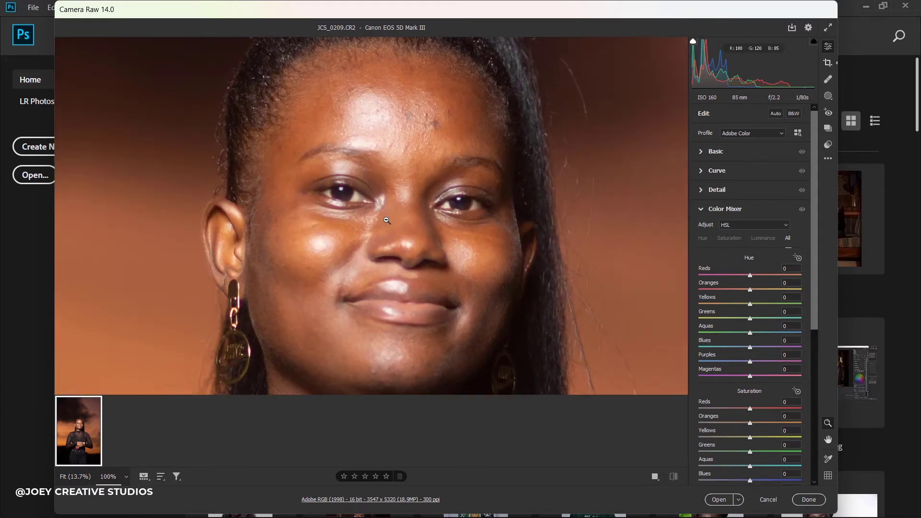
click(387, 220)
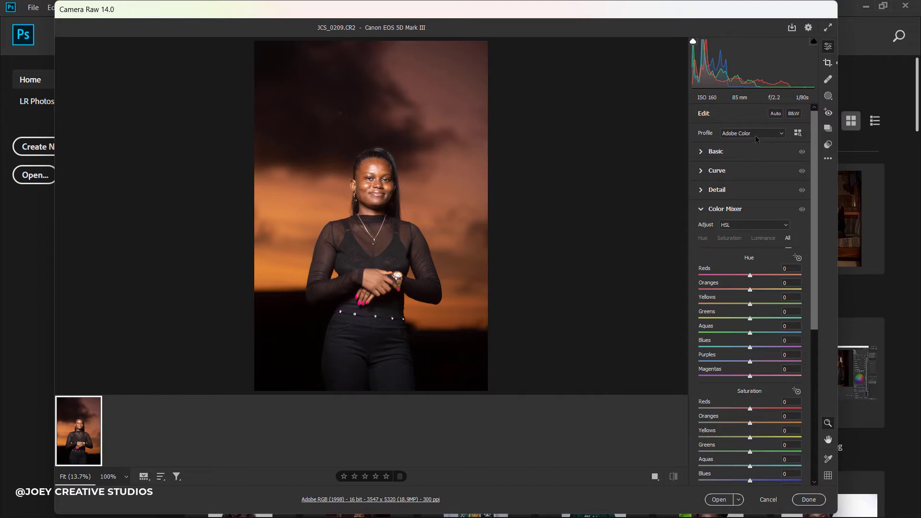
click(376, 171)
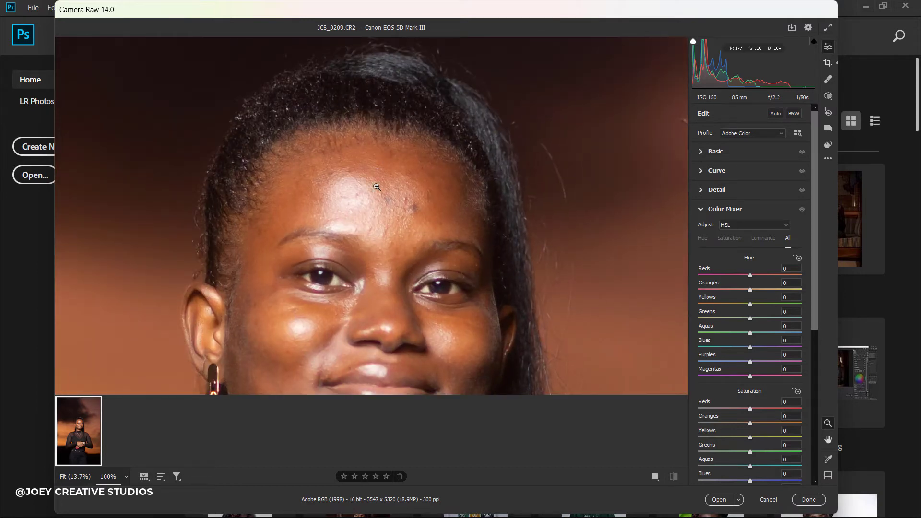
click(376, 195)
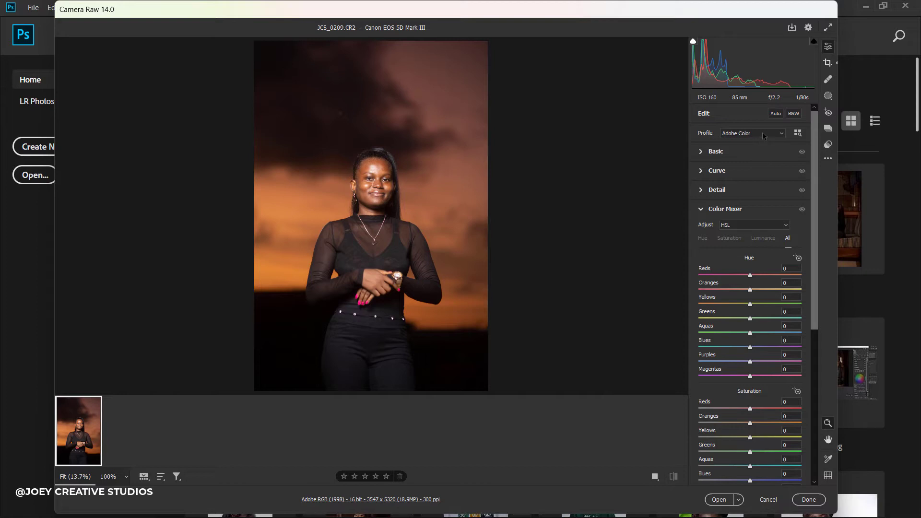
Switch the profile to Adobe Standard and set Highlights, Shadows +21 and Blacks -11.
click(763, 135)
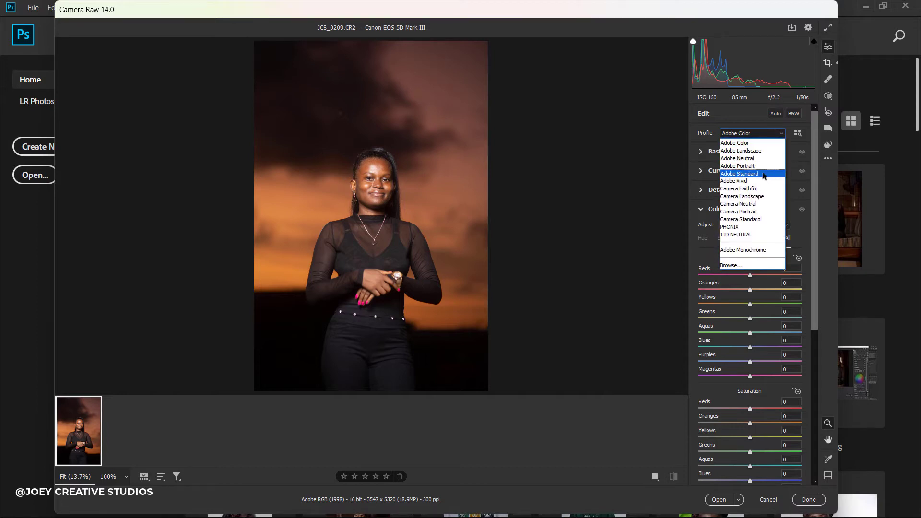
click(763, 175)
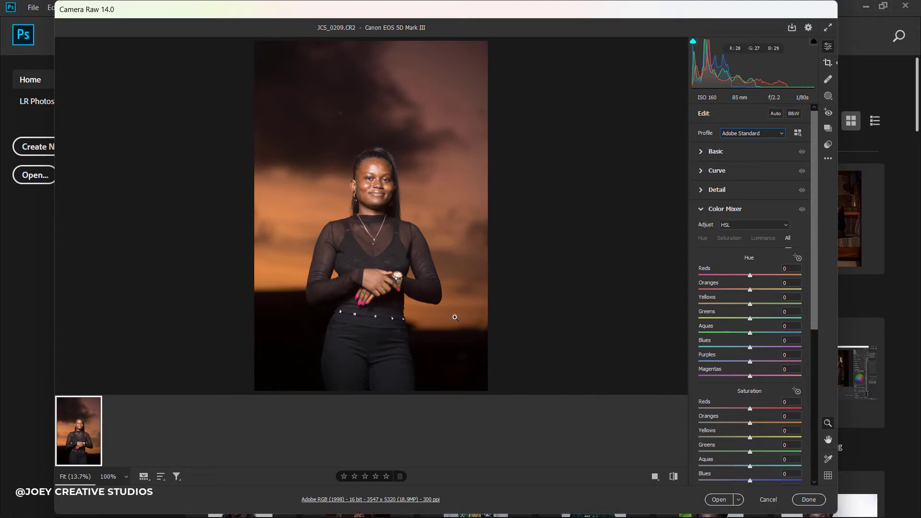
click(732, 155)
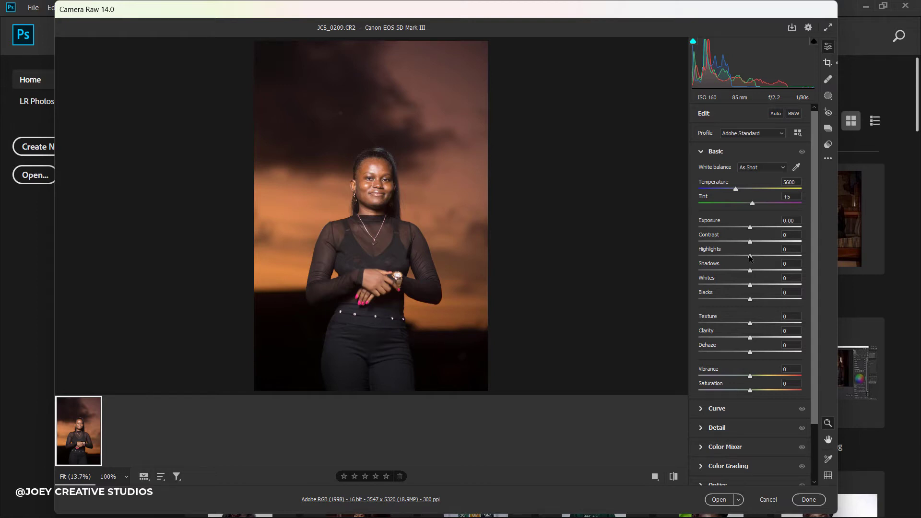
drag(750, 258, 697, 258)
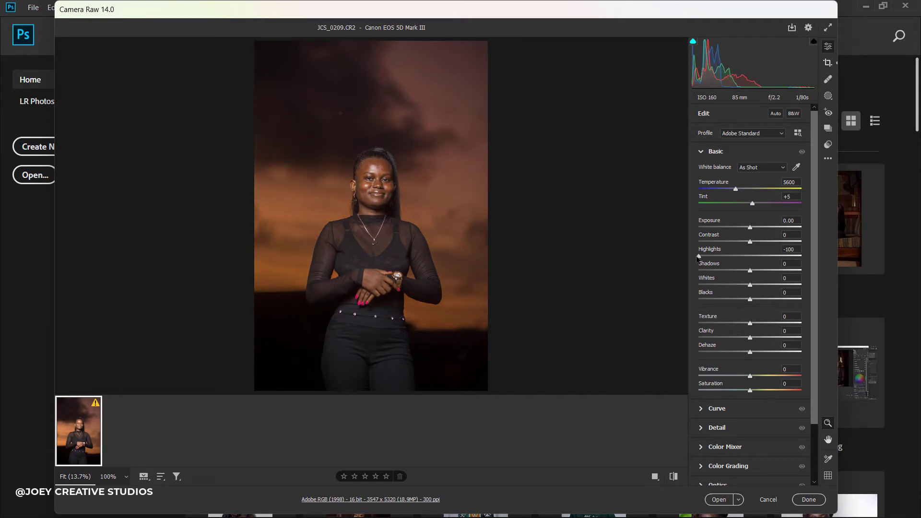
drag(697, 258, 734, 257)
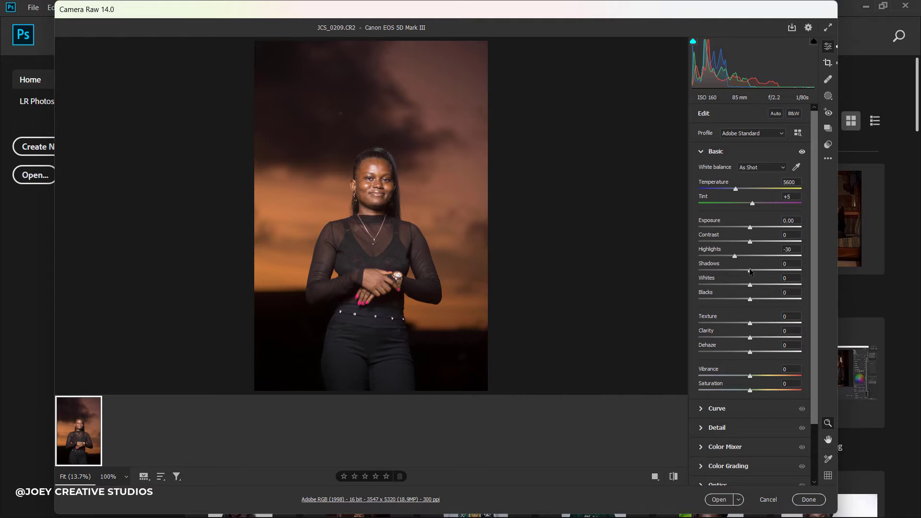
drag(751, 272, 762, 273)
drag(751, 302, 746, 301)
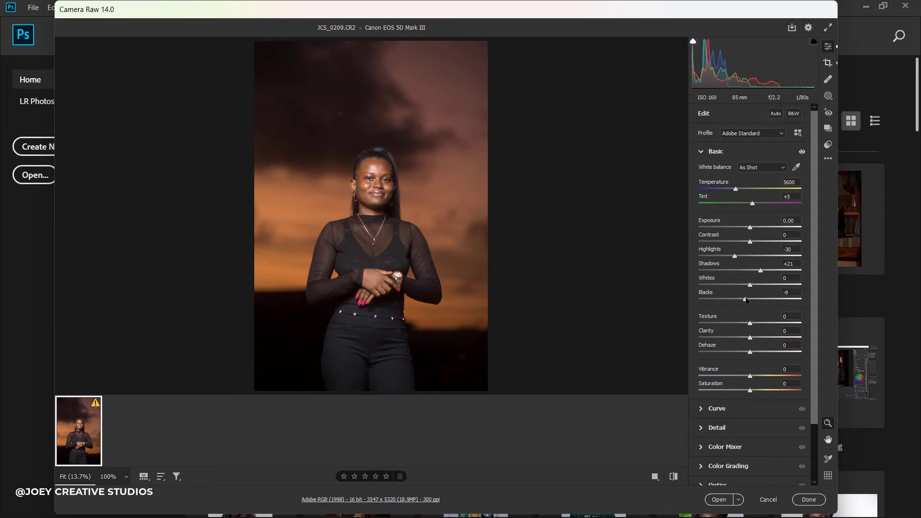
drag(746, 300, 745, 301)
After a before/after check, set Contrast -3, Exposure -0.10, Whites +5 and Highlights -36.
click(801, 152)
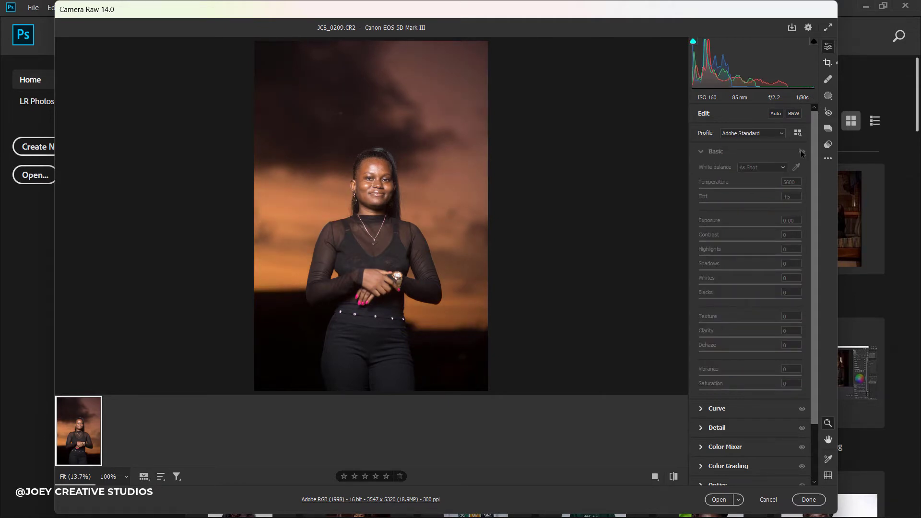
click(801, 152)
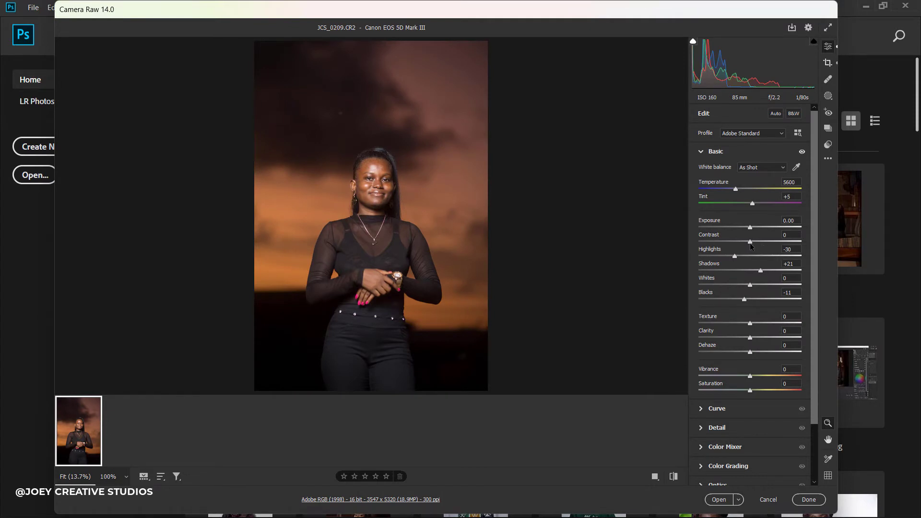
drag(751, 246, 748, 243)
drag(751, 228, 749, 229)
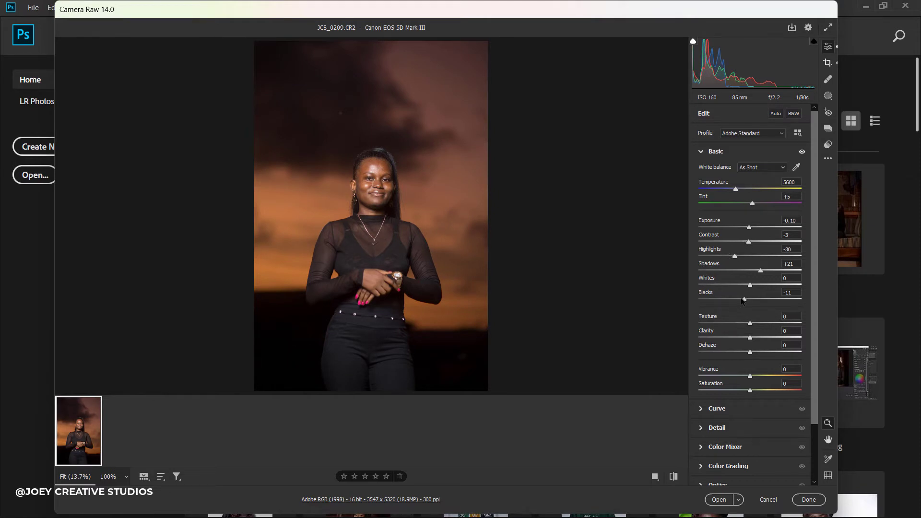
drag(751, 286, 752, 287)
drag(734, 257, 733, 256)
Compare with the original, then set Highlights -25, Exposure -0.05, Vibrance +7 and Dehaze +5.
click(674, 477)
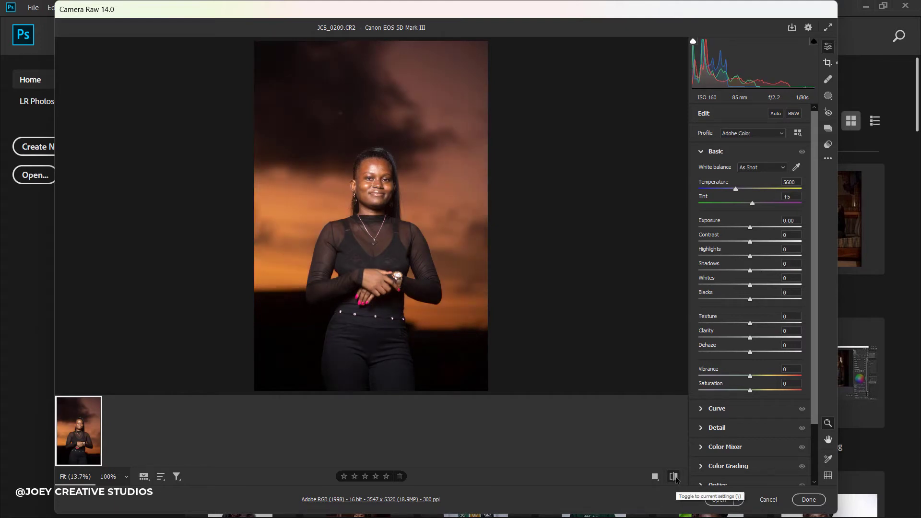
click(674, 477)
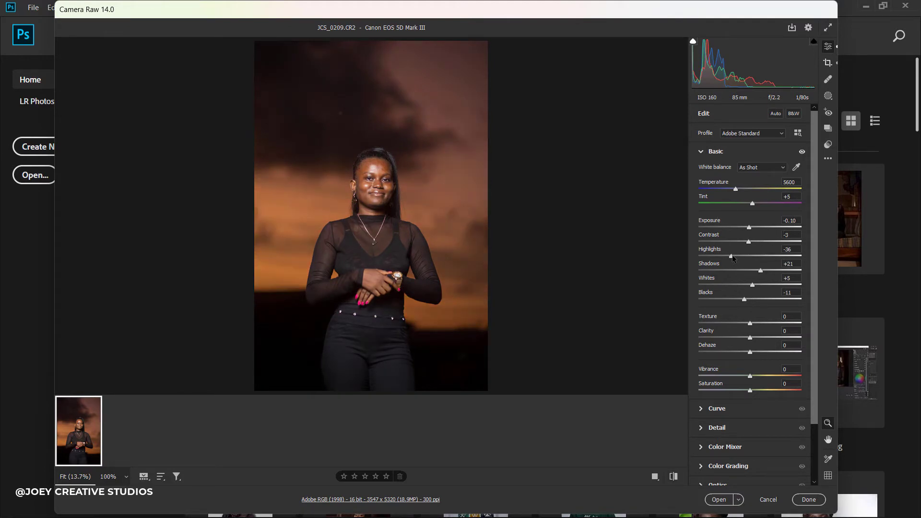
drag(731, 255, 737, 255)
drag(749, 228, 750, 227)
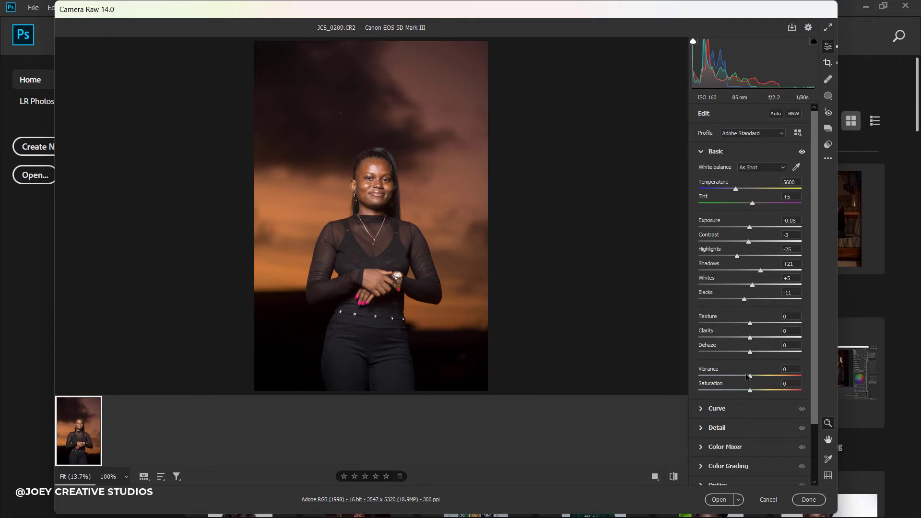
mouse_move(751, 377)
mouse_down()
mouse_move(771, 378)
mouse_move(755, 382)
mouse_up()
drag(751, 353, 754, 353)
scroll(790, 425, down, 2)
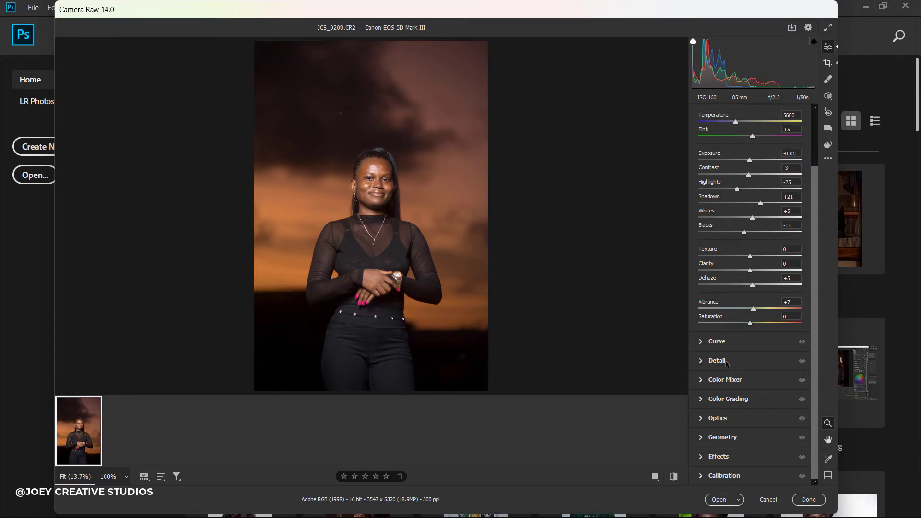
In the Detail panel, set Masking to 12 and Sharpening to 60.
click(717, 360)
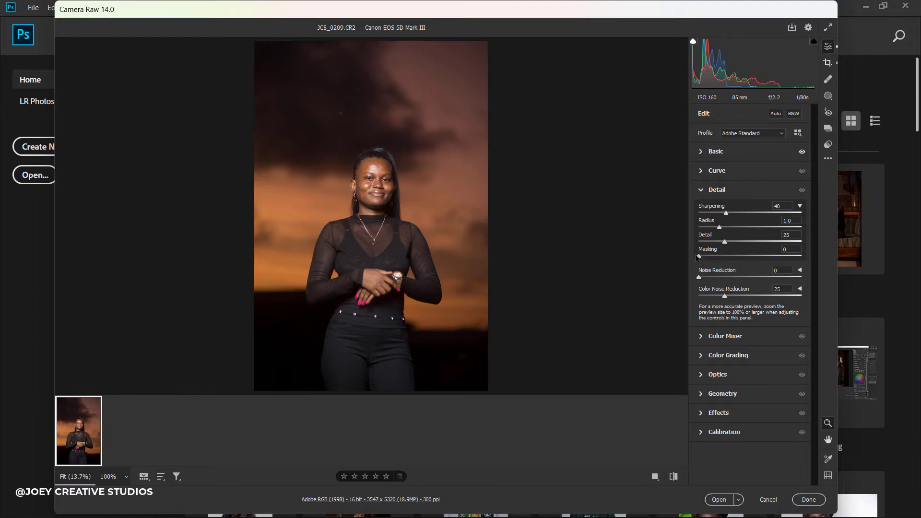
key(alt)
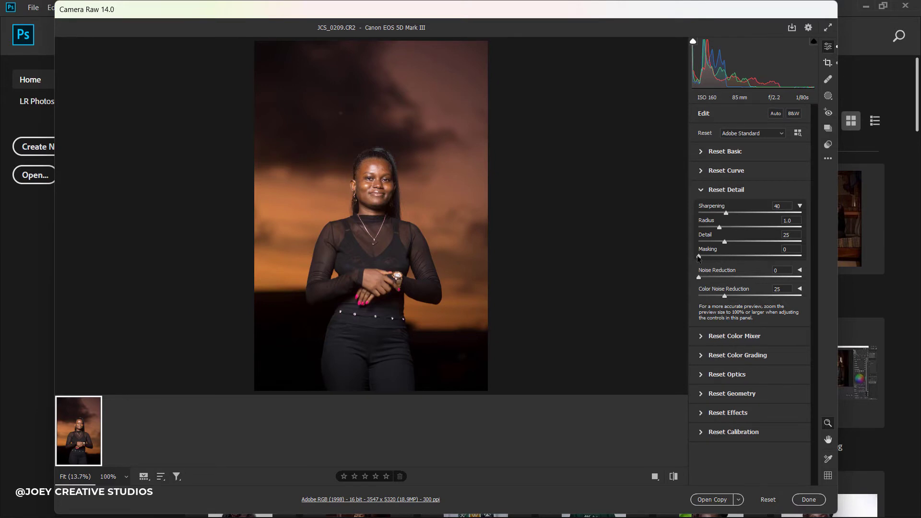
drag(698, 257, 712, 262)
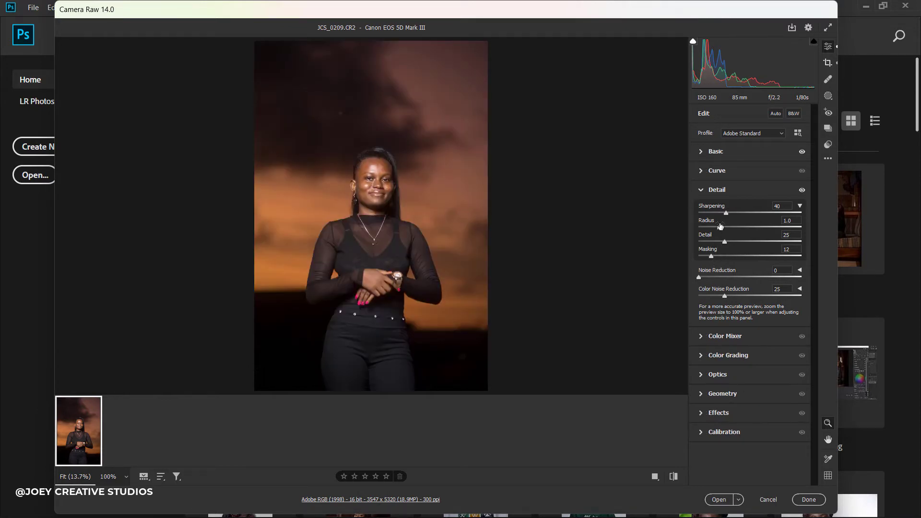
drag(726, 215, 733, 216)
drag(739, 221, 740, 222)
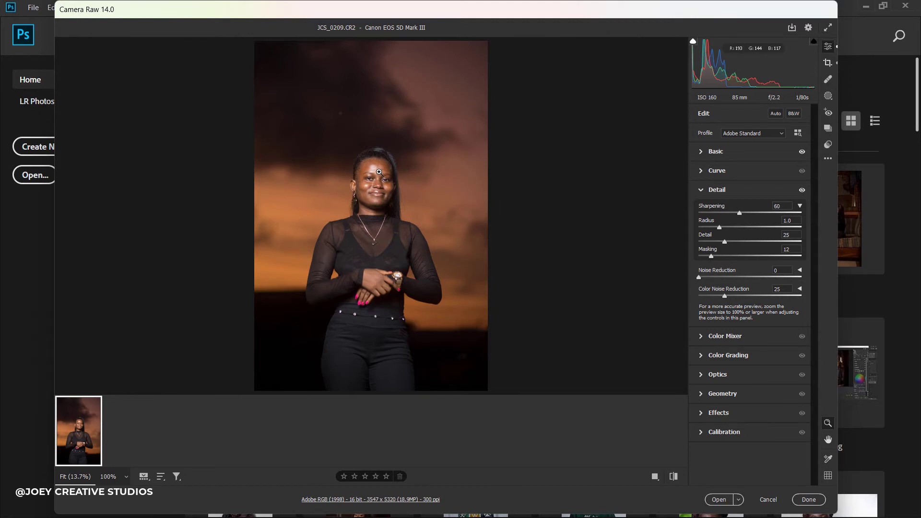
Inspect the sharpening at 100% zoom, toggling the Detail adjustments off and on to compare.
click(376, 173)
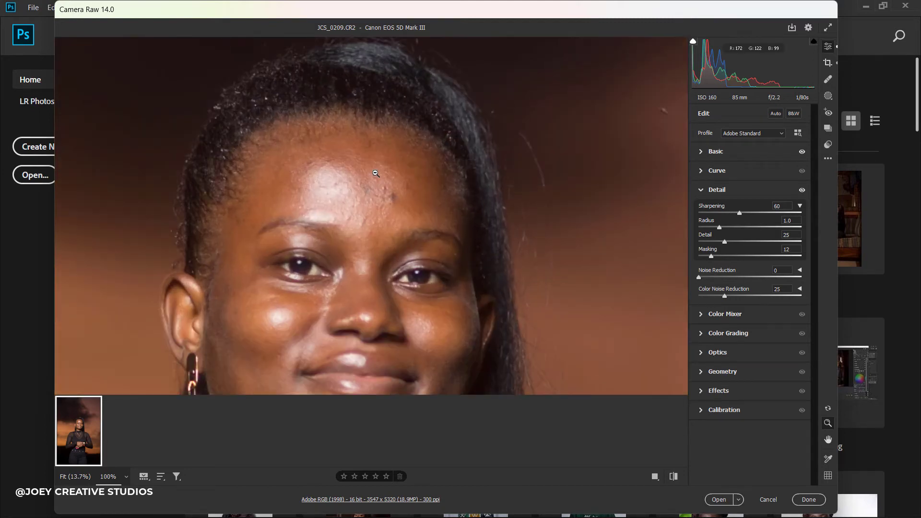
click(802, 190)
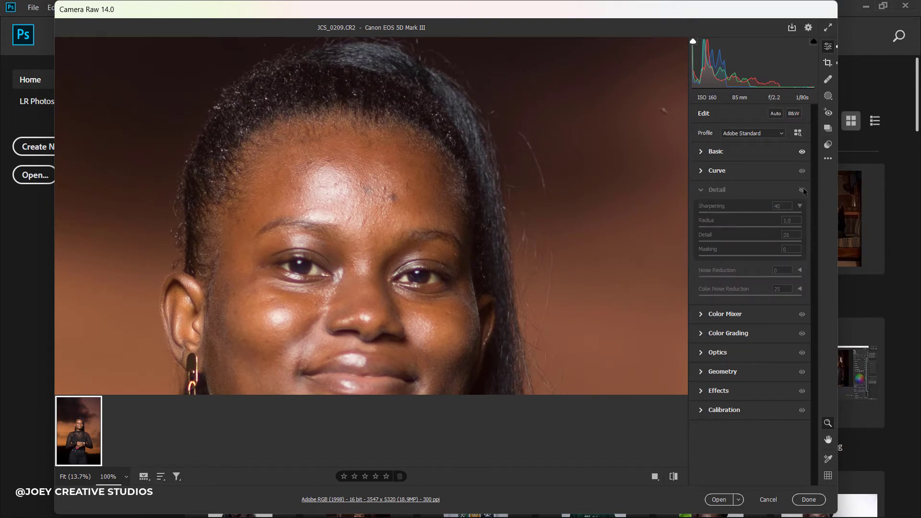
click(802, 190)
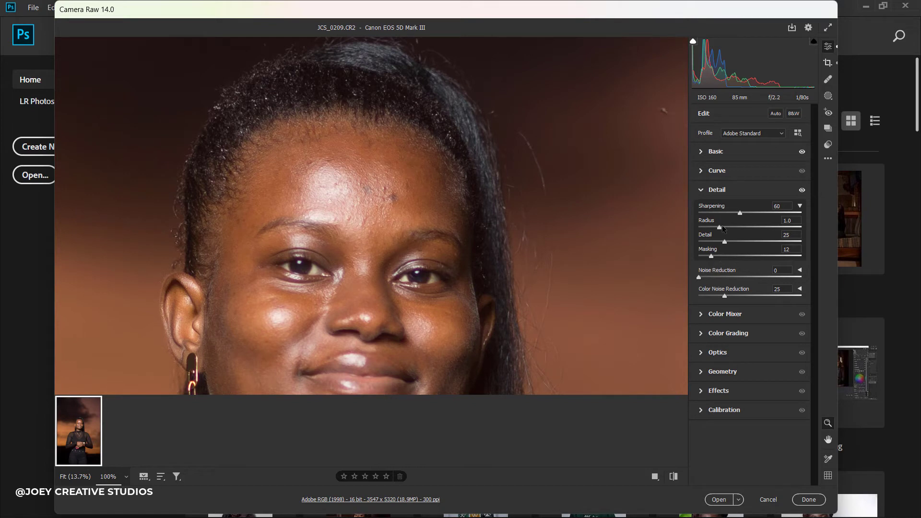
click(802, 191)
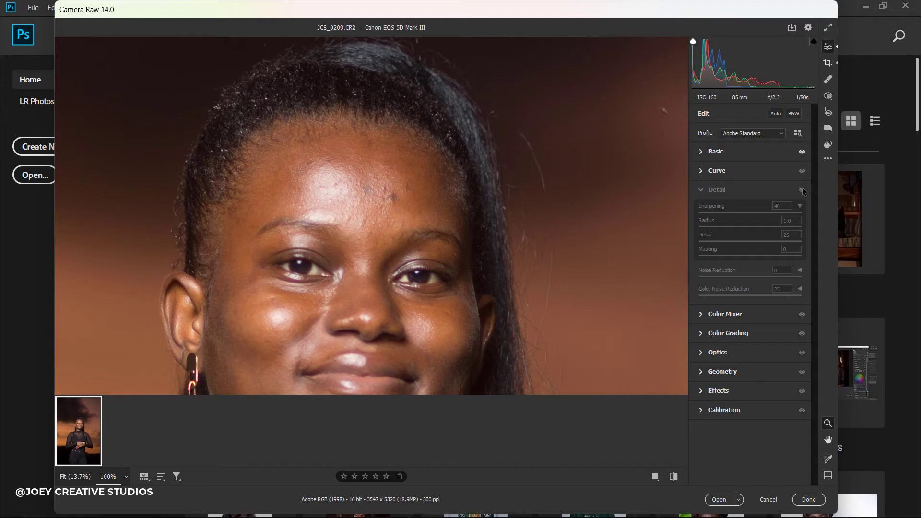
click(801, 190)
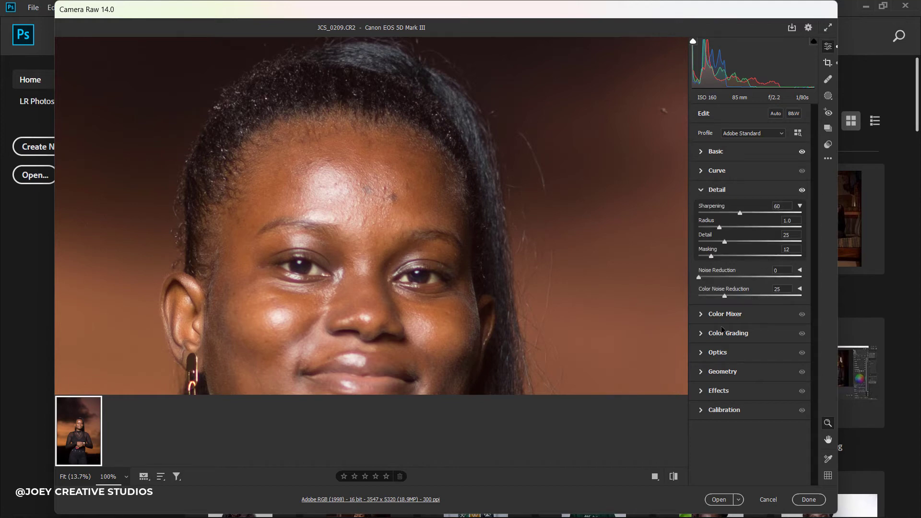
click(434, 190)
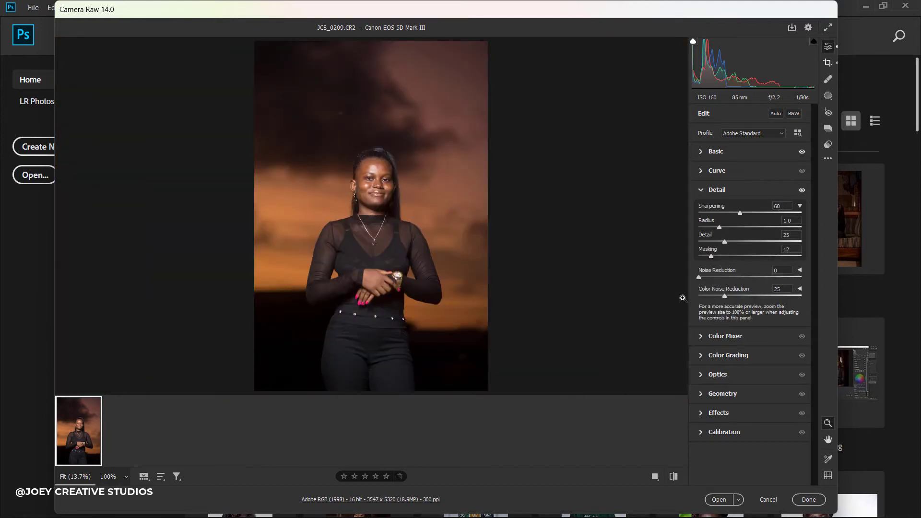
In the HSL Color Mixer, set Saturation Oranges to -5 and Reds to -4, comparing before and after.
click(737, 340)
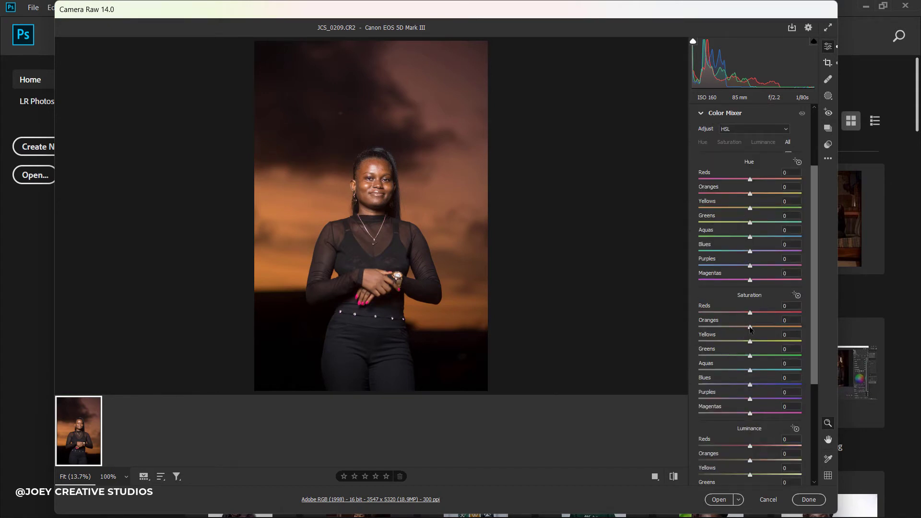
drag(750, 328, 748, 312)
scroll(804, 156, up, 2)
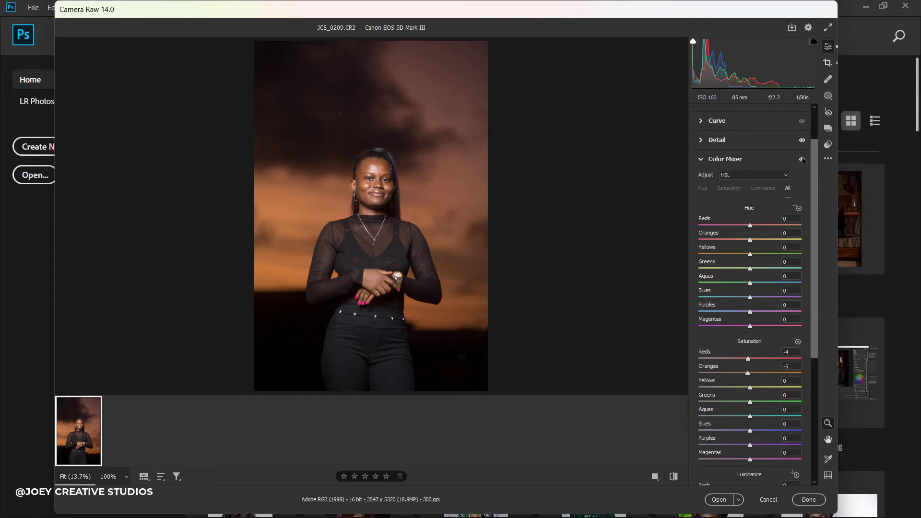
click(801, 159)
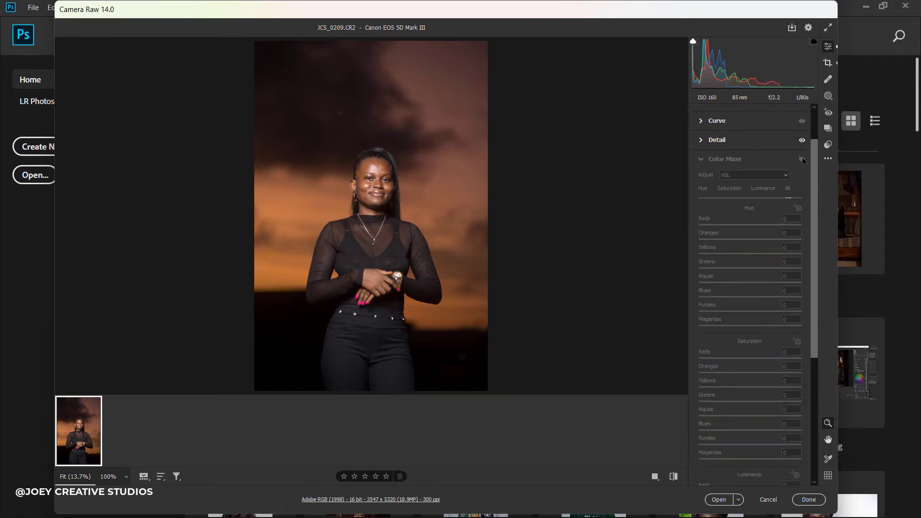
click(801, 158)
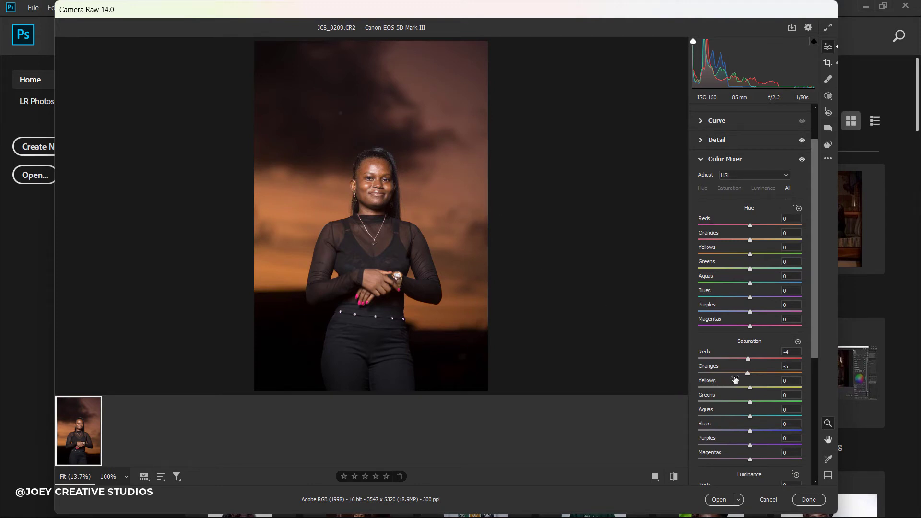
scroll(763, 412, down, 3)
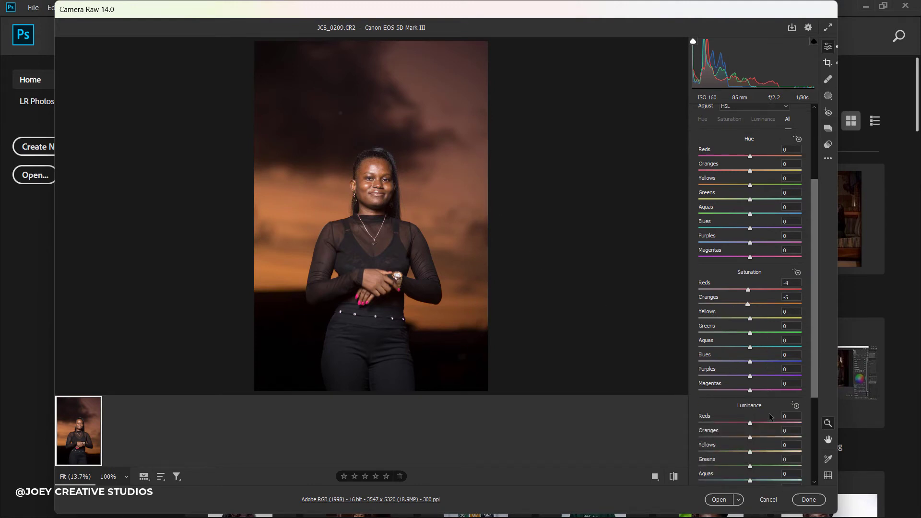
scroll(769, 416, down, 1)
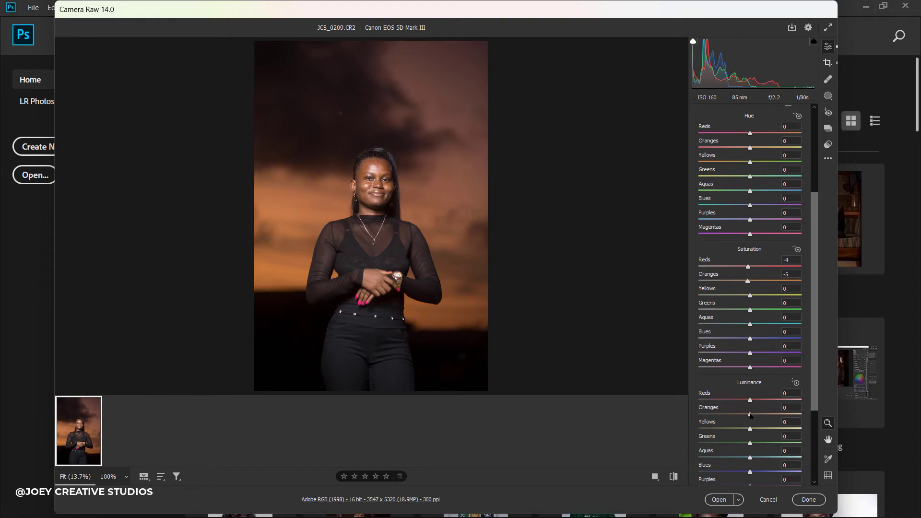
mouse_move(751, 414)
mouse_down()
mouse_move(780, 415)
mouse_move(751, 417)
mouse_up()
drag(818, 206, 821, 301)
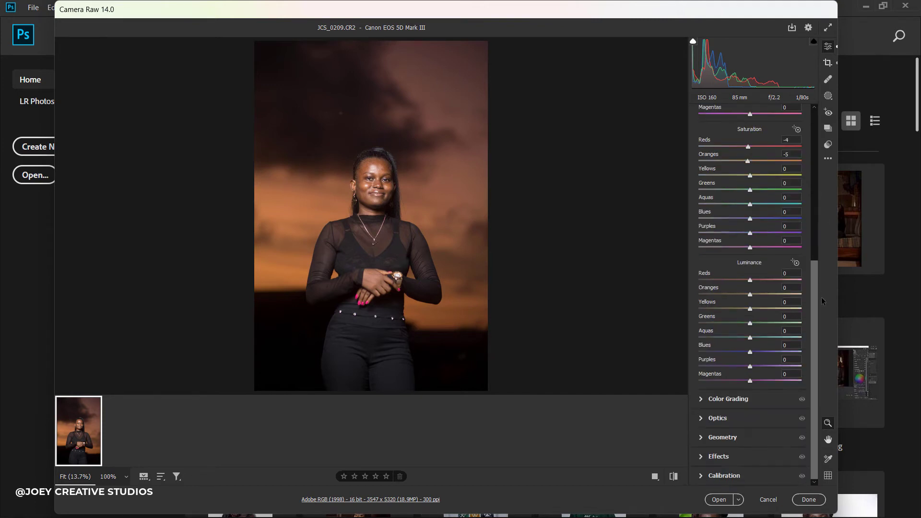
Tint the Color Grading shadows to Hue 249, Saturation 5, and compare with the effect hidden.
click(728, 399)
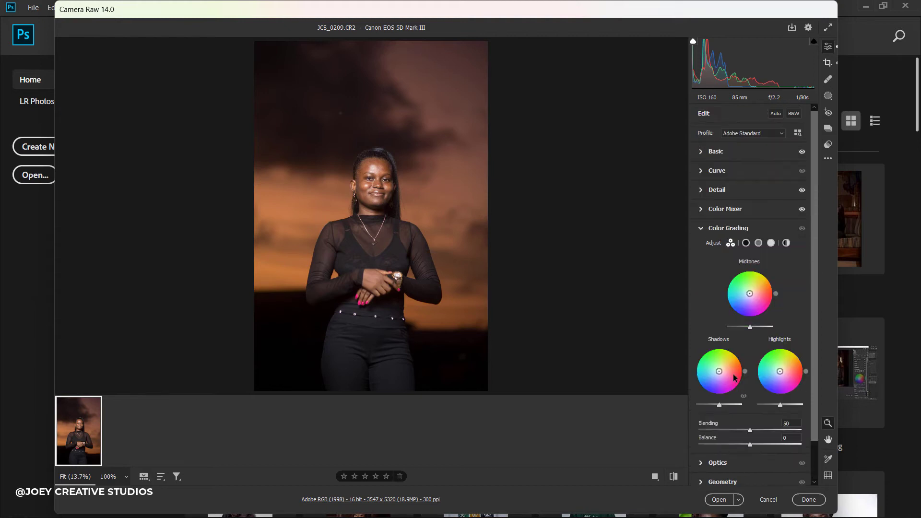
click(746, 243)
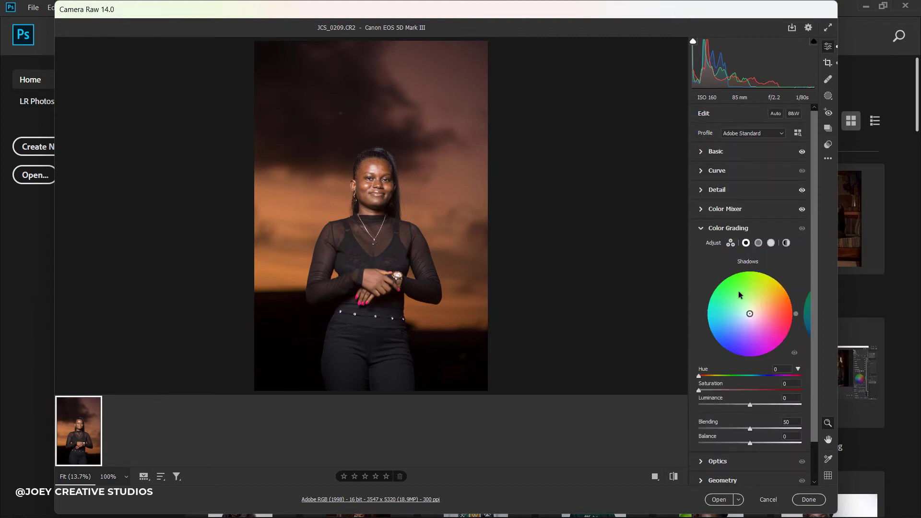
drag(699, 376, 768, 372)
mouse_move(700, 390)
mouse_down()
mouse_move(721, 391)
mouse_move(701, 391)
mouse_up()
drag(702, 392, 705, 392)
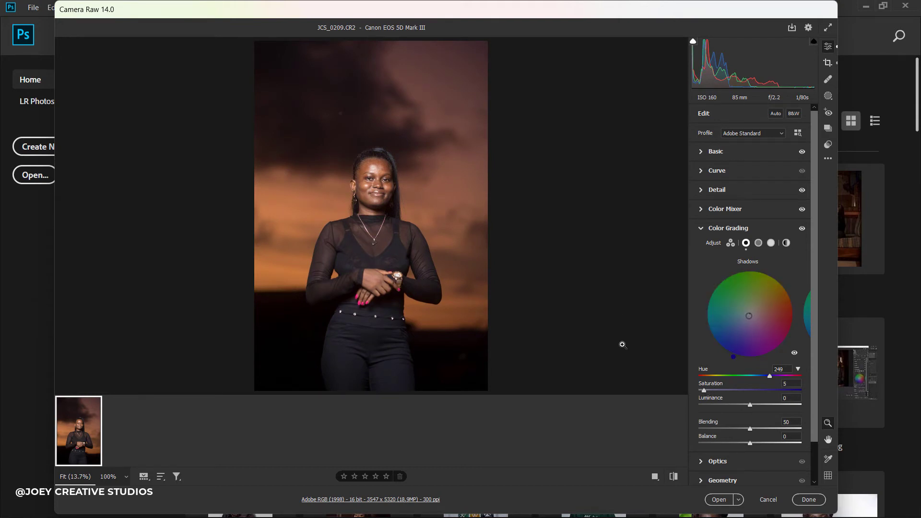
click(803, 229)
click(803, 230)
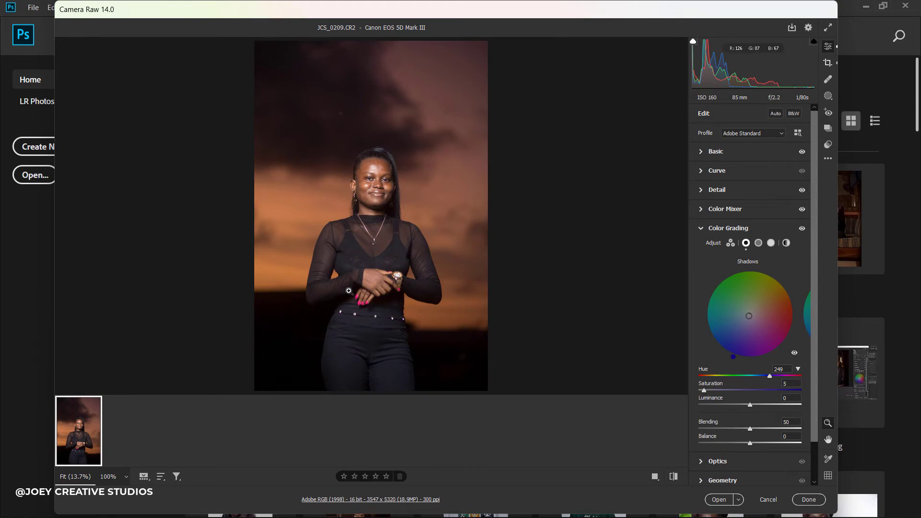
scroll(809, 470, down, 2)
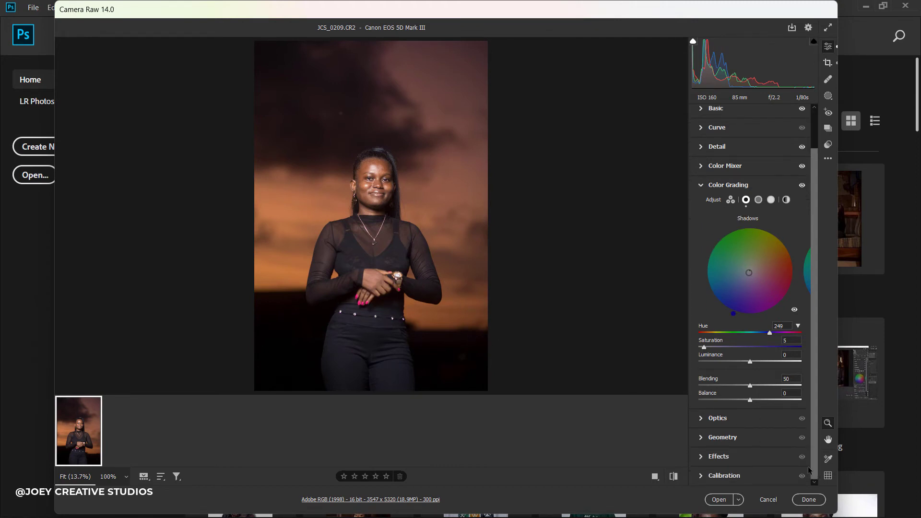
Set Calibration Blue Primary Saturation to +10, testing Green and Red Primary before returning them to 0.
click(750, 475)
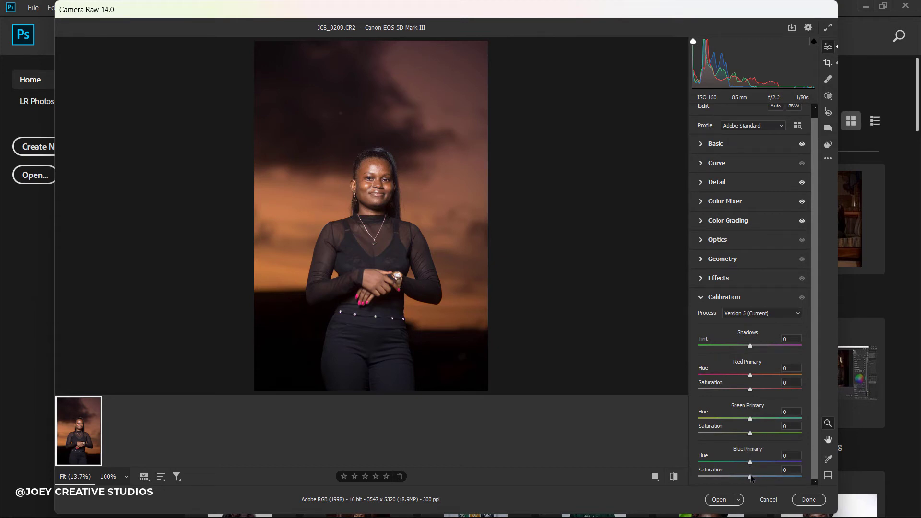
mouse_move(750, 477)
mouse_down()
mouse_move(818, 473)
mouse_move(757, 477)
mouse_up()
drag(750, 434, 809, 433)
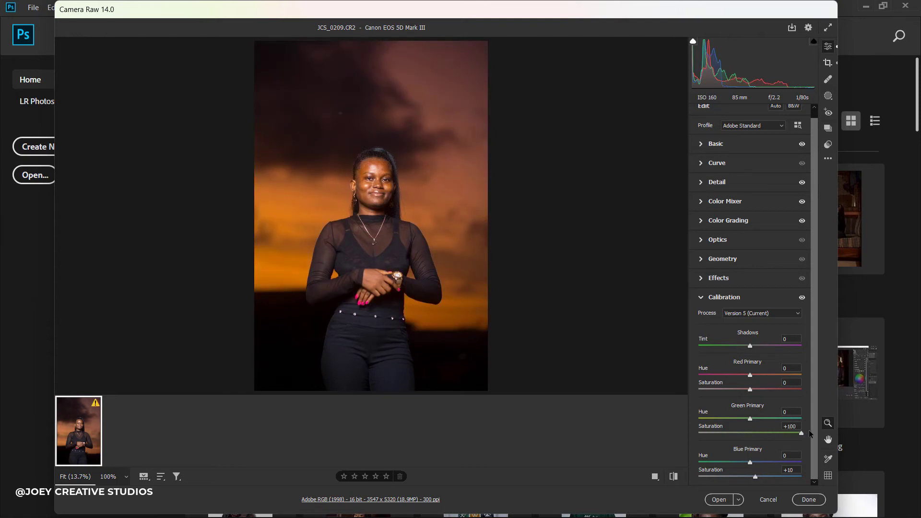
click(751, 433)
drag(751, 433, 750, 433)
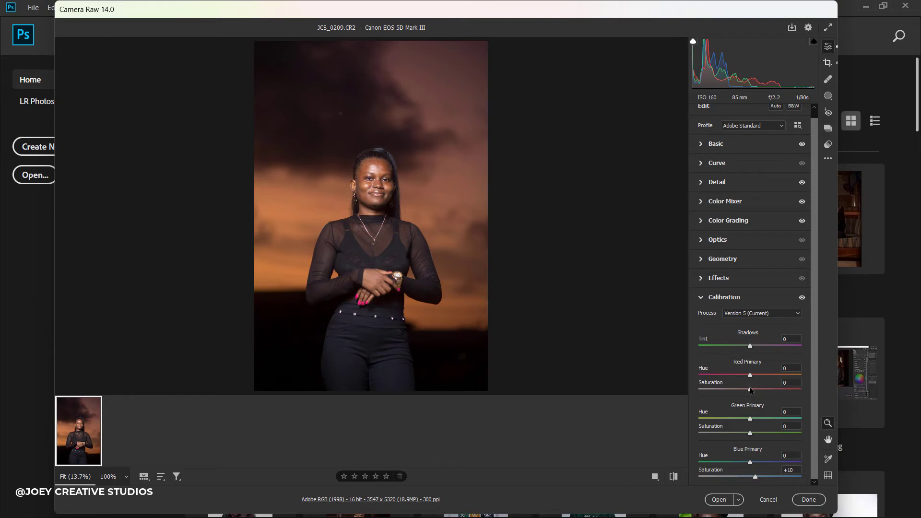
drag(750, 389, 832, 390)
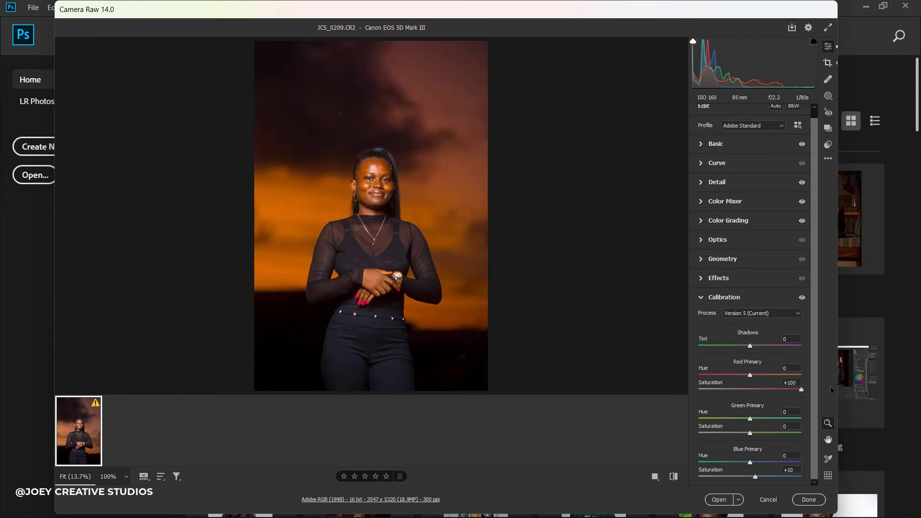
drag(761, 388, 751, 393)
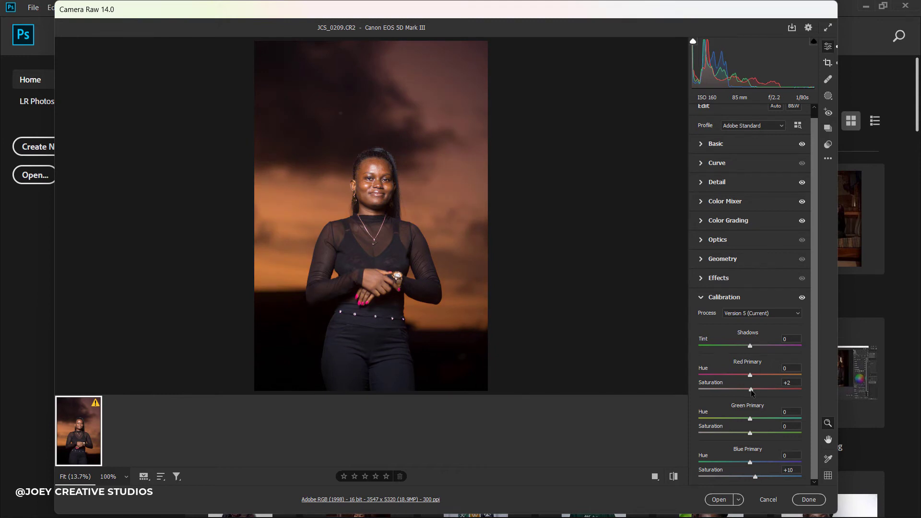
drag(750, 389, 750, 391)
Compare the edit with default settings, then bring up the Masking options.
click(674, 476)
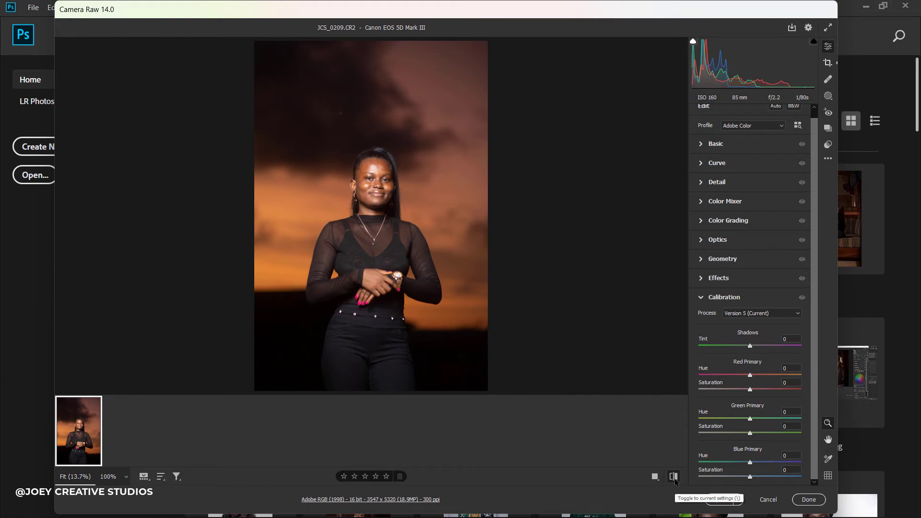
click(674, 476)
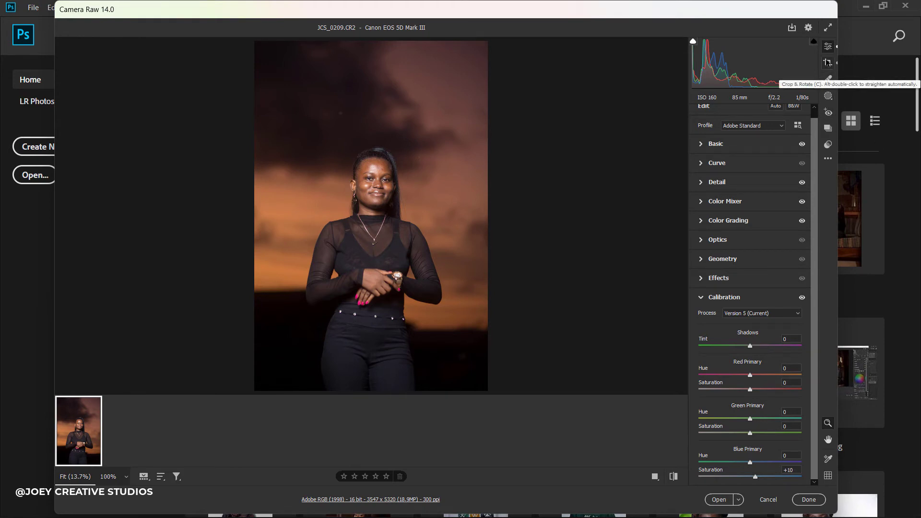
click(829, 96)
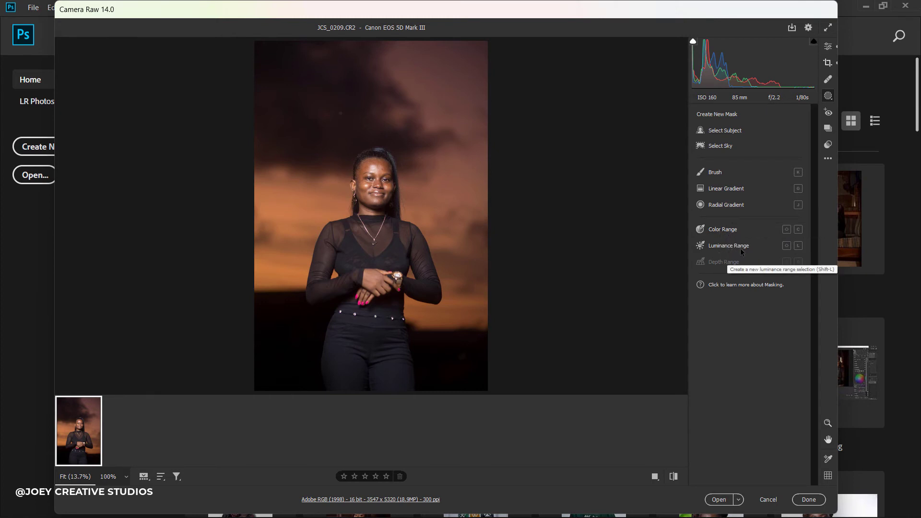
Mask the woman as subject (Mask 1): Contrast +5, Highlights -2, Shadows +7, Whites -6.
click(729, 130)
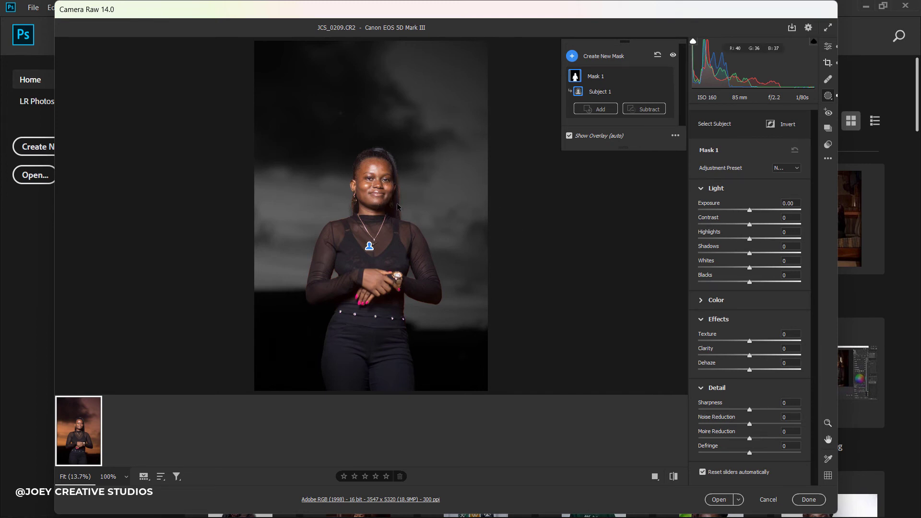
drag(751, 224, 759, 224)
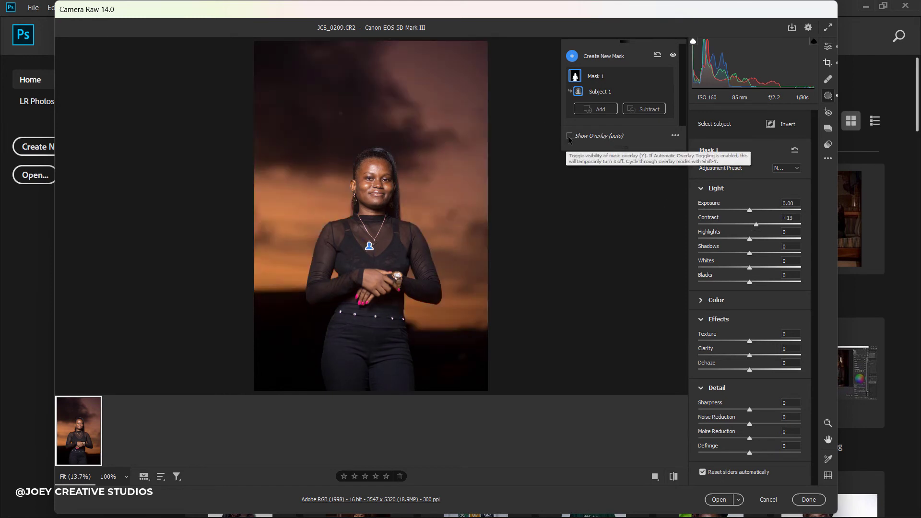
click(569, 138)
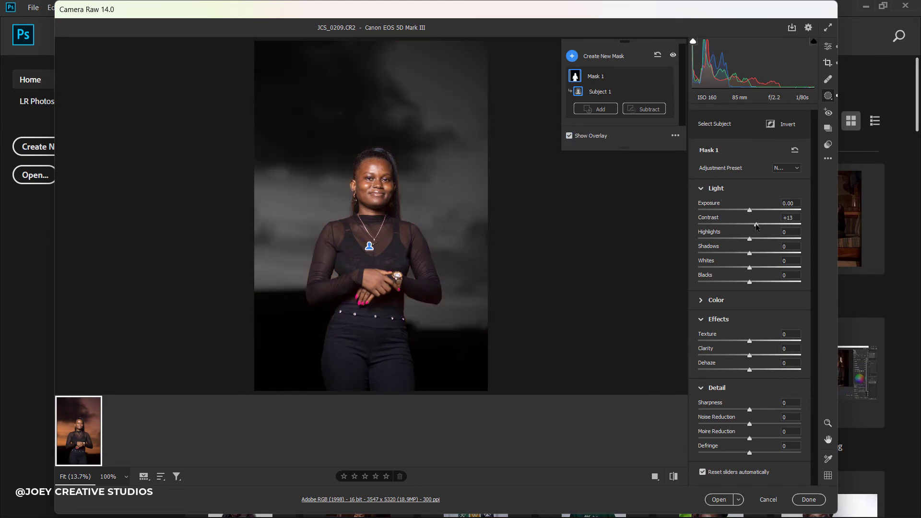
drag(756, 227, 749, 282)
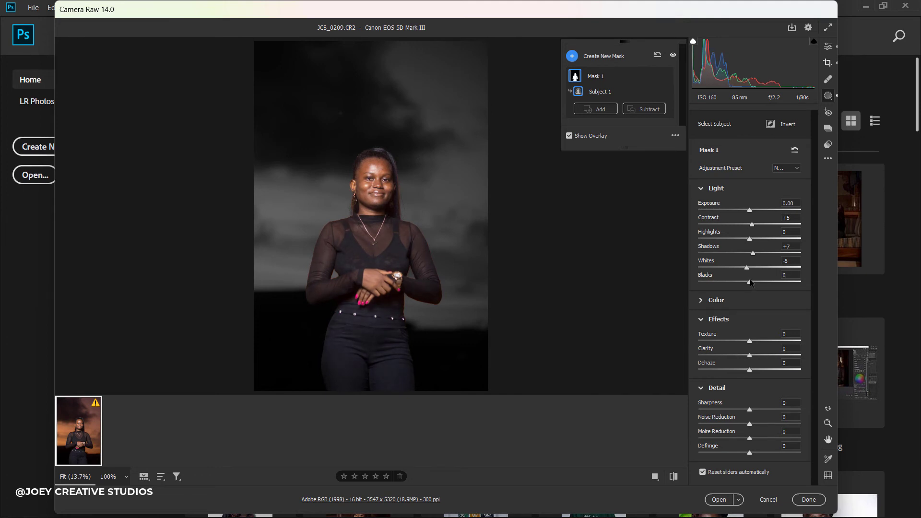
click(576, 137)
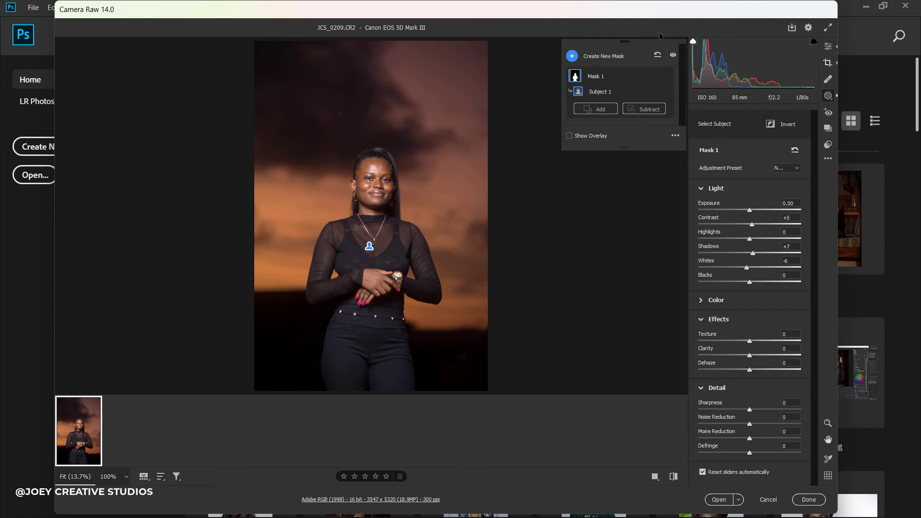
click(666, 76)
click(666, 76)
drag(749, 239, 748, 239)
Create a Select Sky mask (Mask 2), testing its contrast and resetting it to 0.
click(610, 56)
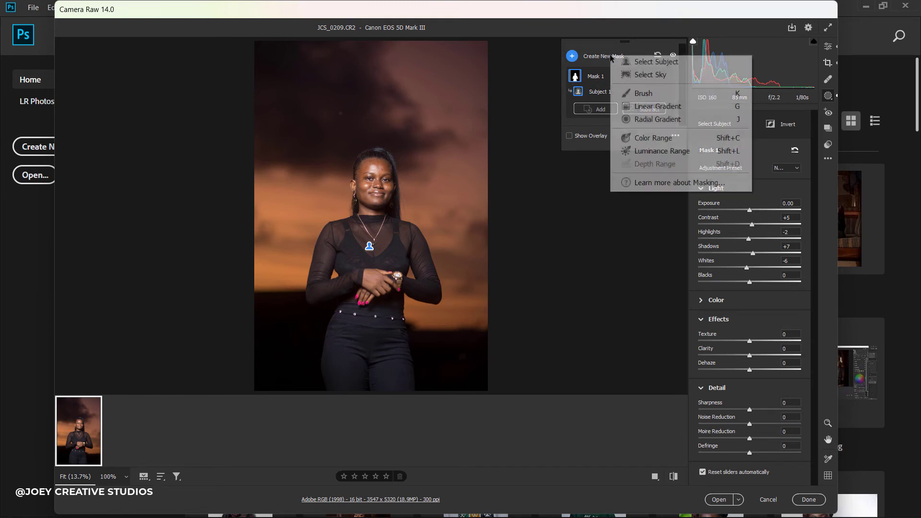
click(643, 75)
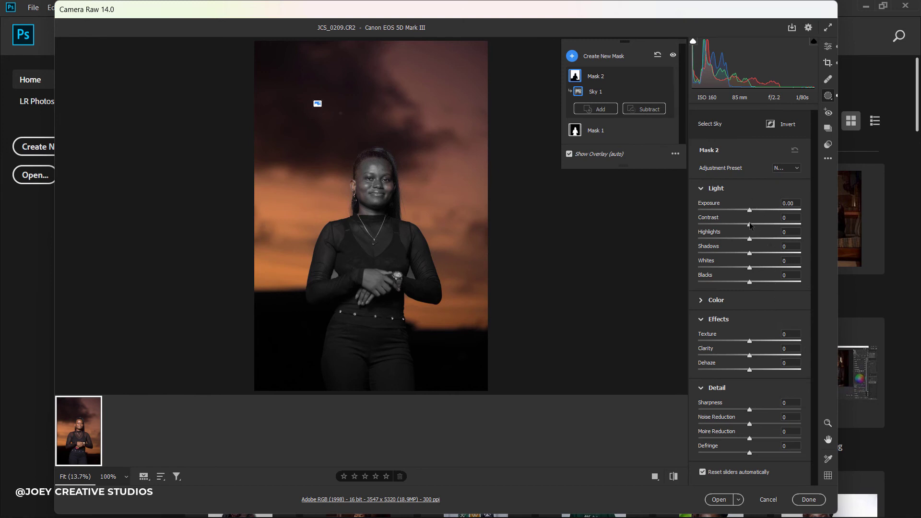
drag(751, 226, 815, 225)
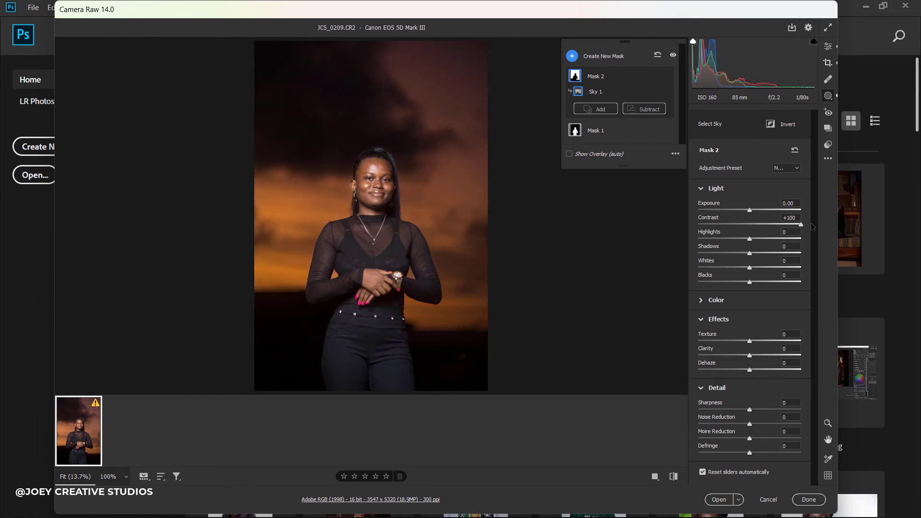
drag(800, 225, 749, 225)
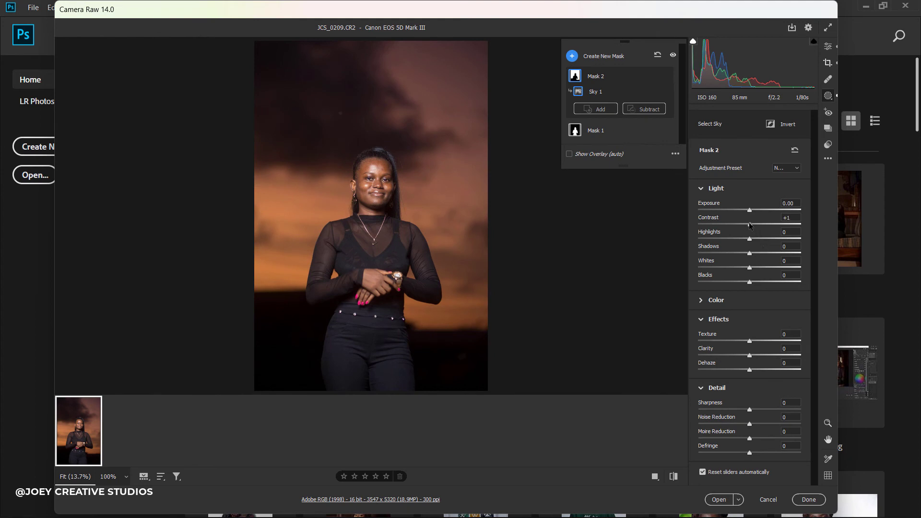
double_click(749, 225)
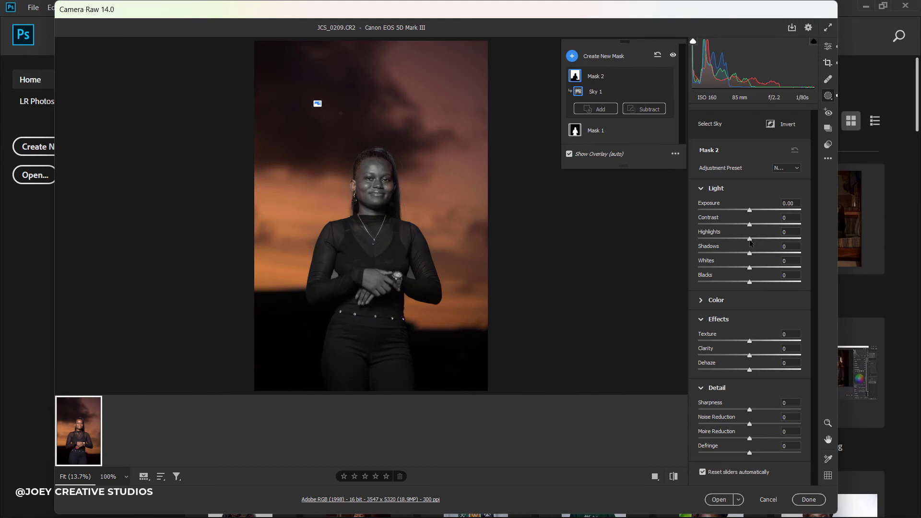
Set the sky mask to Highlights -1, Shadows +5, Blacks -5, comparing with it hidden.
drag(751, 241, 815, 256)
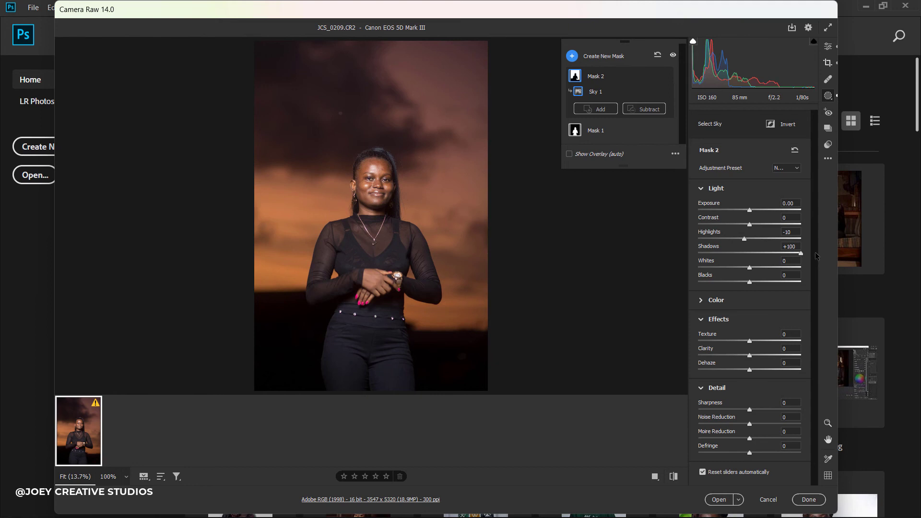
drag(815, 255, 746, 284)
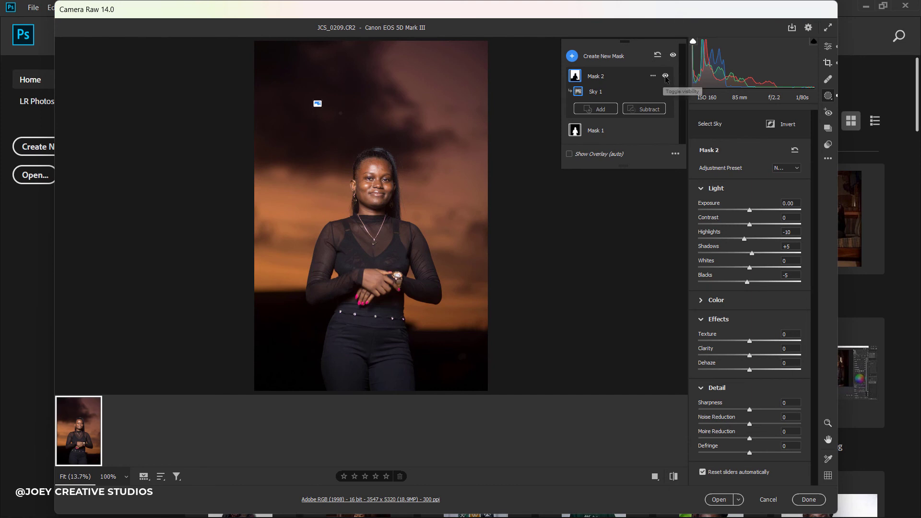
click(665, 77)
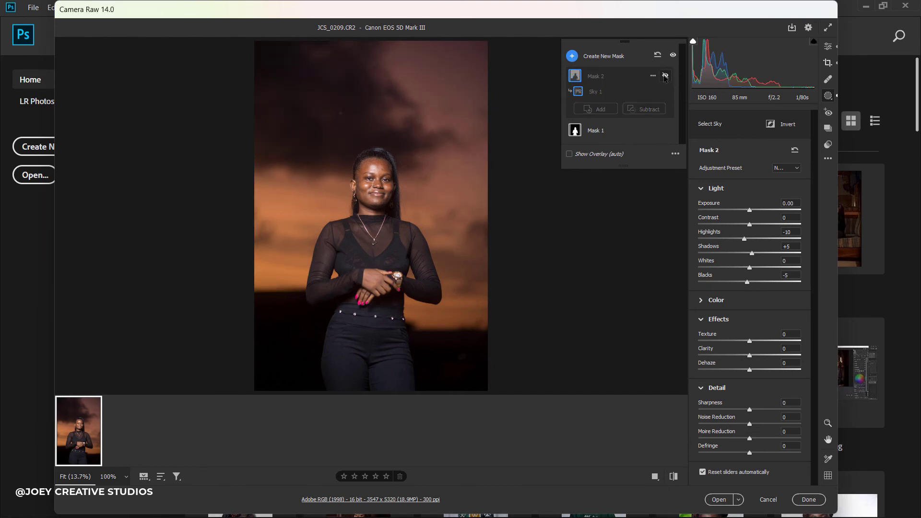
click(664, 77)
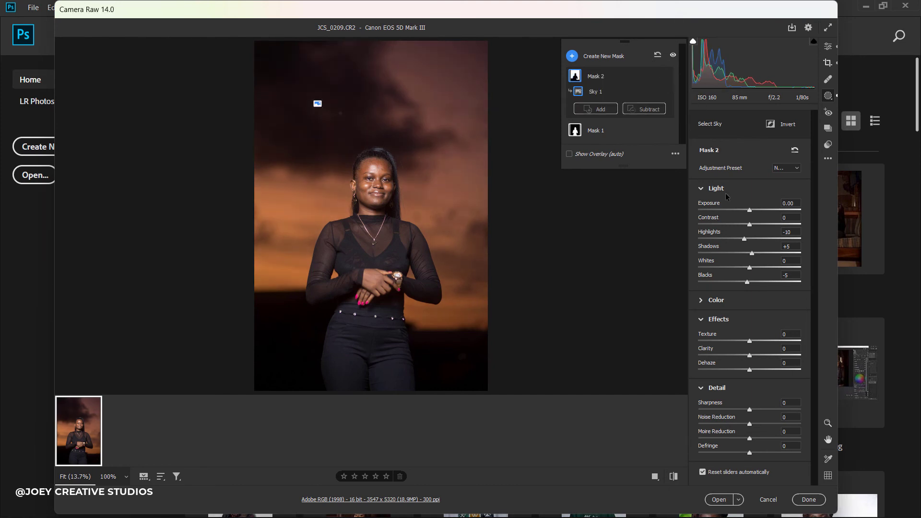
drag(744, 238, 749, 241)
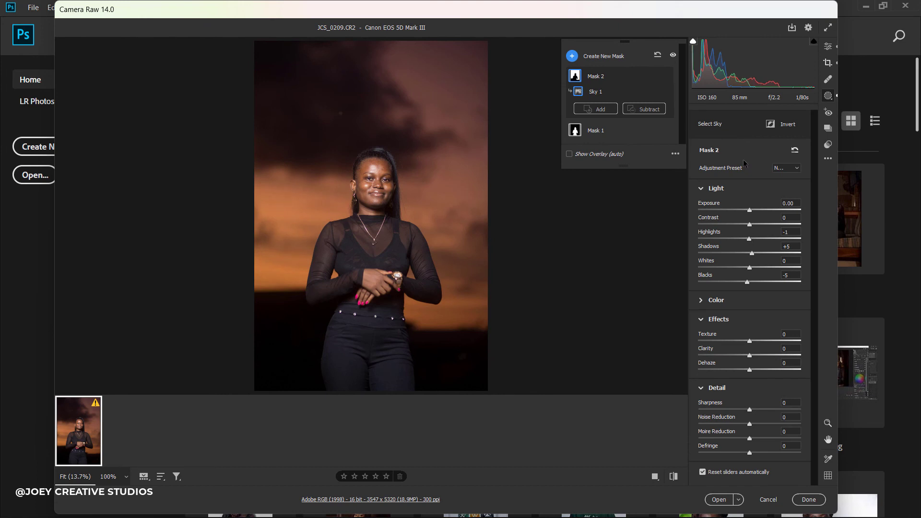
click(666, 77)
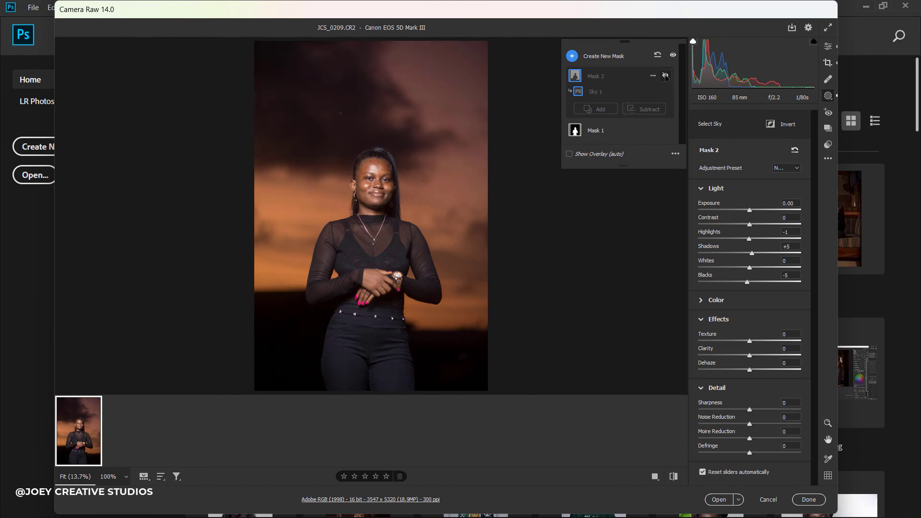
click(666, 76)
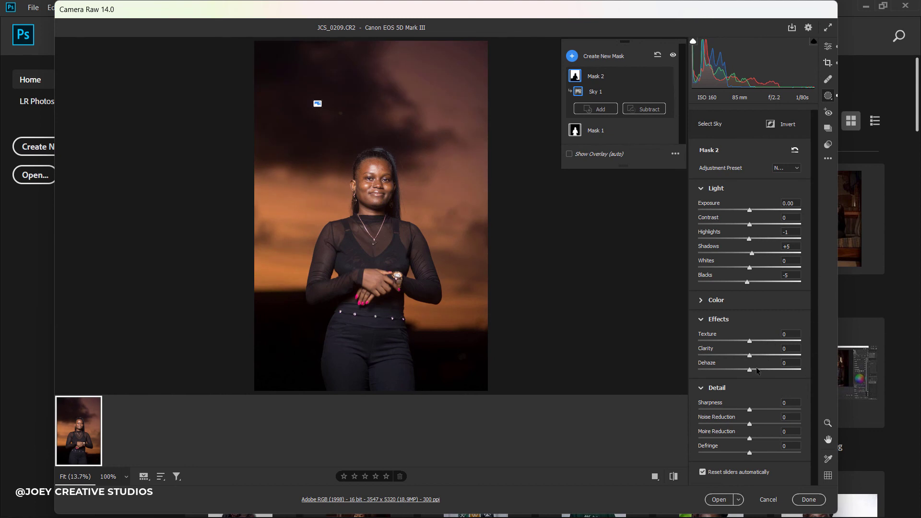
Add Dehaze +7 to the sky mask and try out its Color tint and temperature.
drag(751, 371, 755, 371)
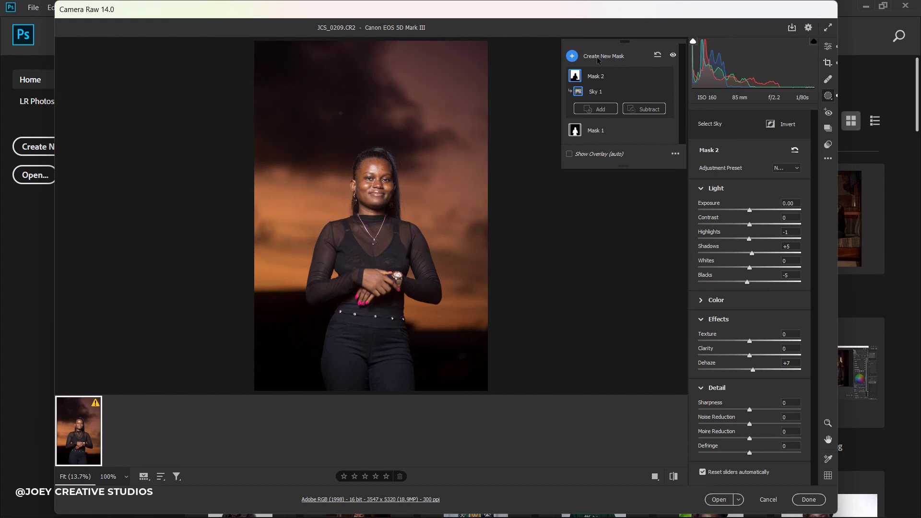
click(738, 300)
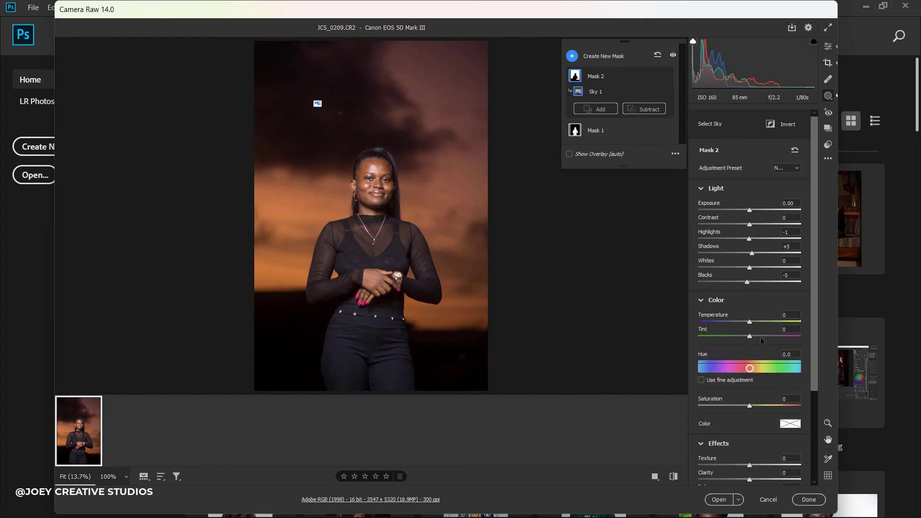
drag(751, 339, 719, 318)
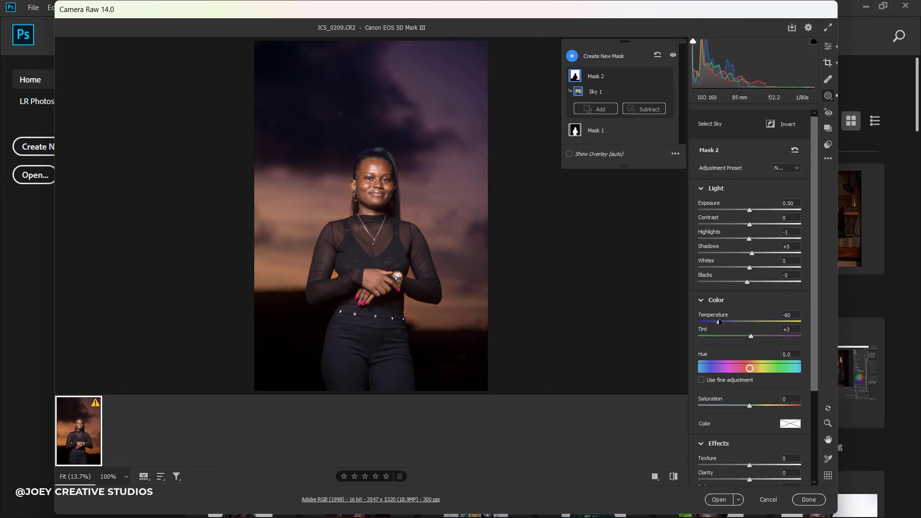
drag(718, 319, 769, 322)
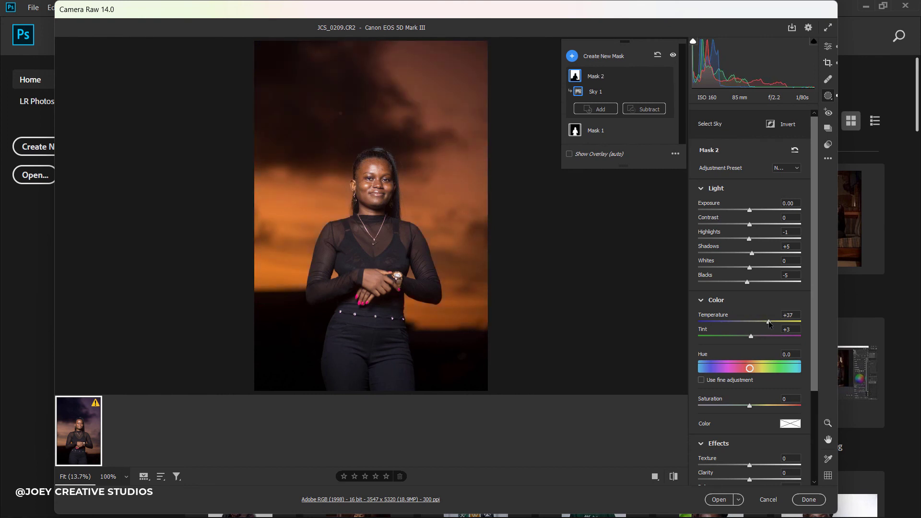
drag(769, 324, 753, 327)
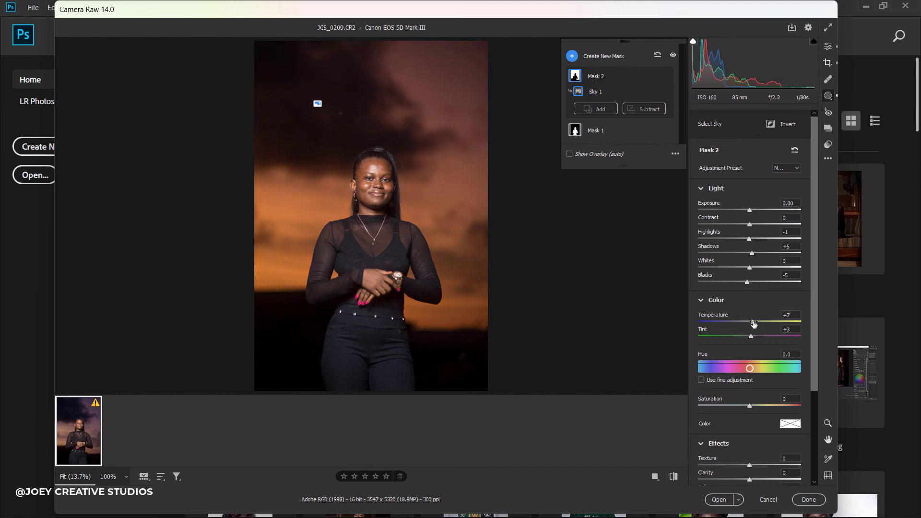
Set the sky mask's Temperature to 0, Tint to +5 and Saturation to 0.
click(785, 318)
text(0)
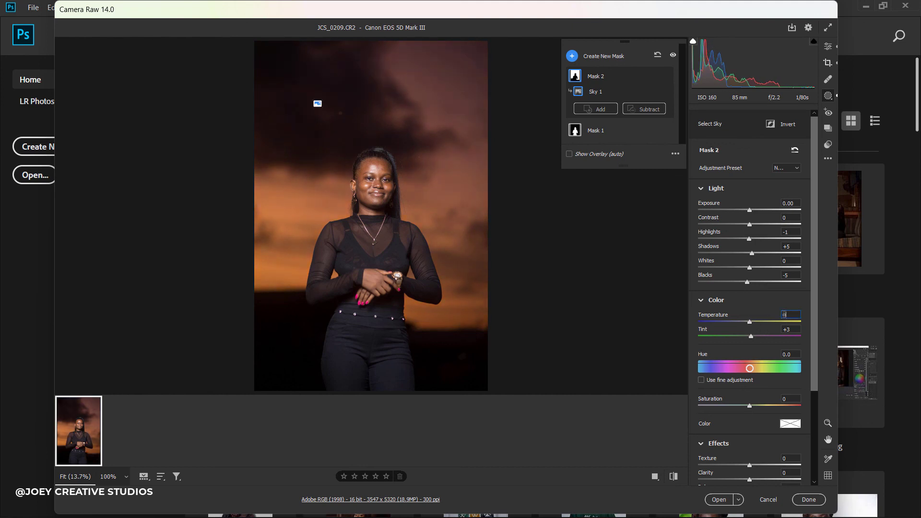
key(Tab)
text(0)
click(751, 336)
mouse_move(751, 337)
mouse_down()
mouse_move(808, 333)
mouse_move(752, 338)
mouse_up()
mouse_move(749, 406)
mouse_down()
mouse_move(662, 407)
mouse_move(752, 402)
mouse_up()
Return to the main Edit panel and compare the photo against default settings.
key(e)
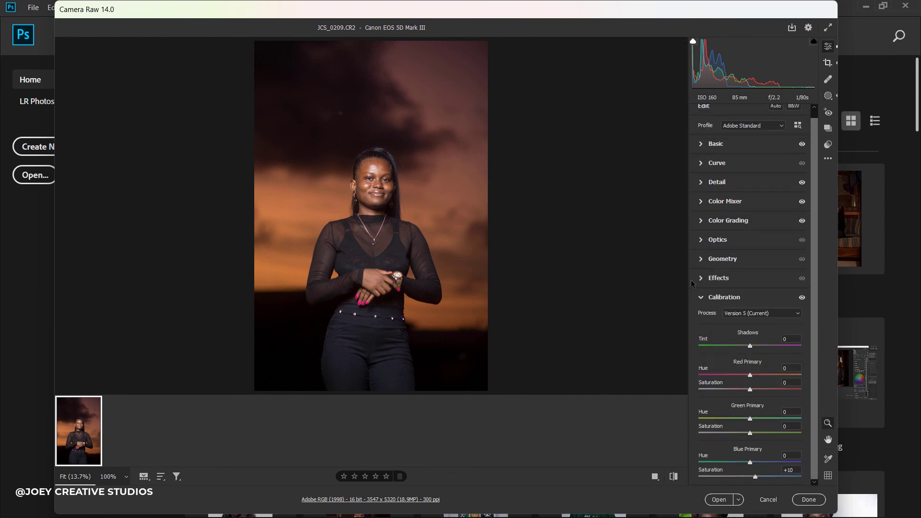
click(672, 477)
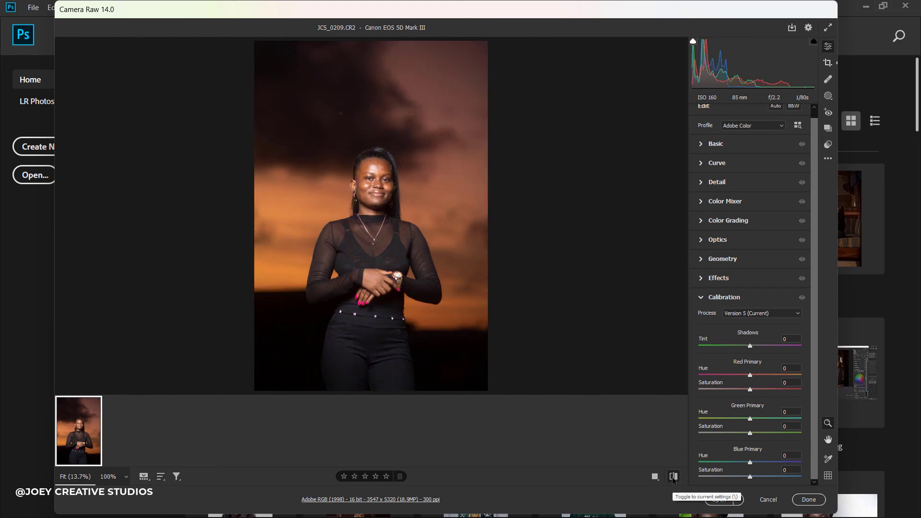
click(673, 477)
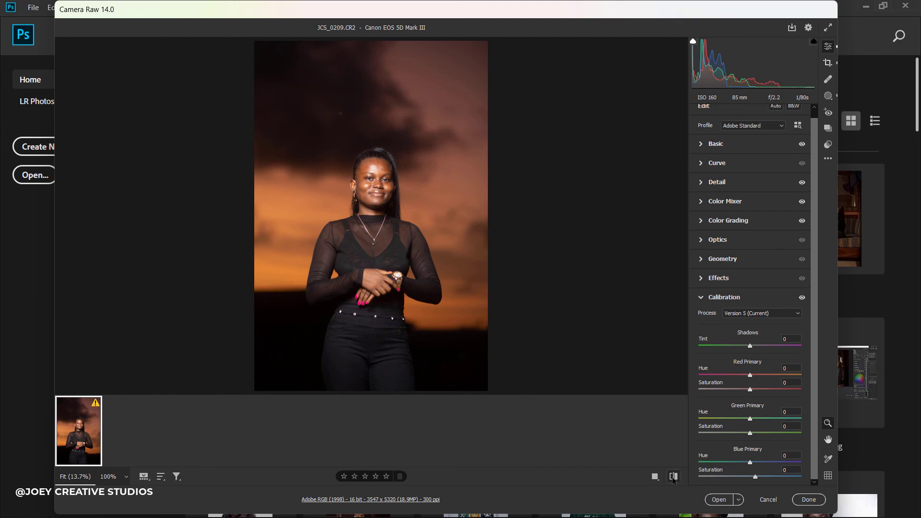
click(673, 477)
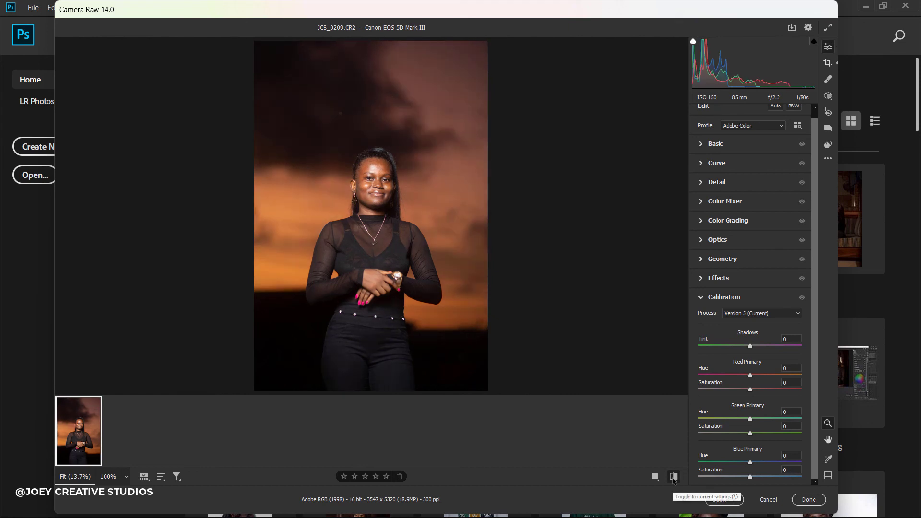
click(673, 477)
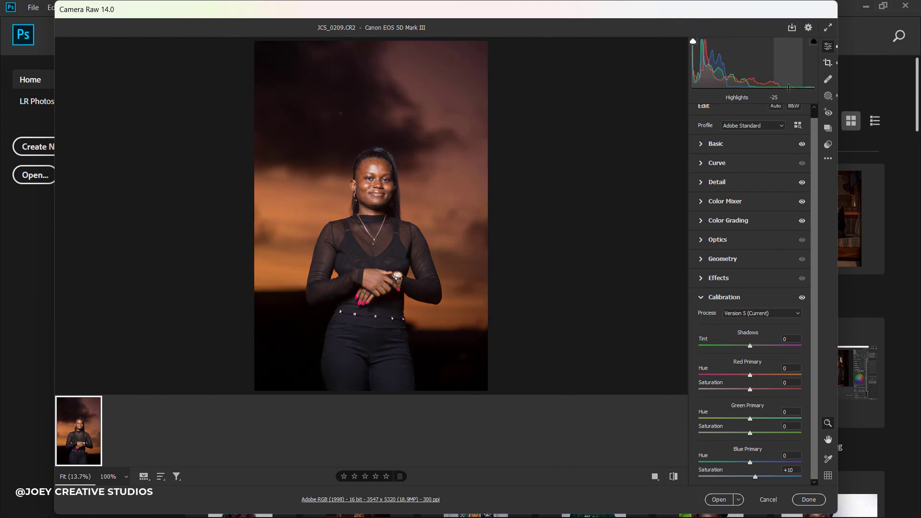
Switch the profile to Adobe Color after comparing with Adobe Standard, then open the Start menu.
click(775, 126)
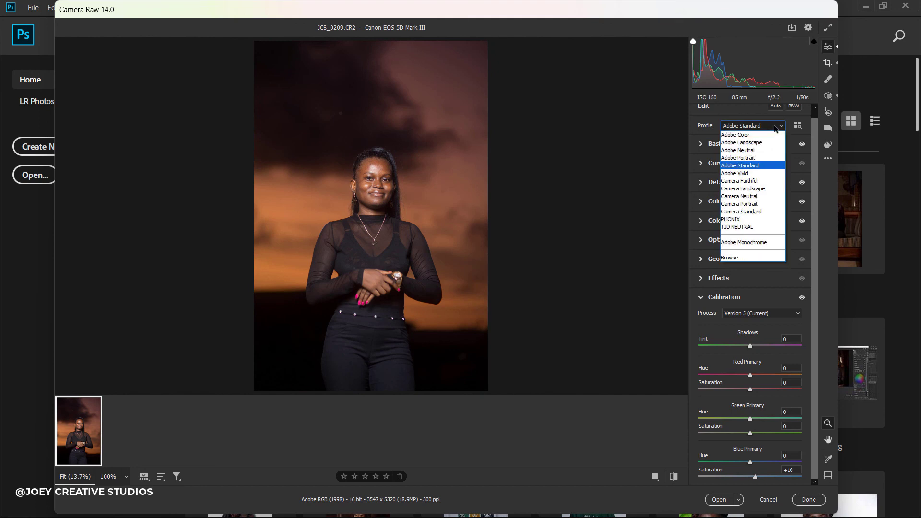
click(766, 136)
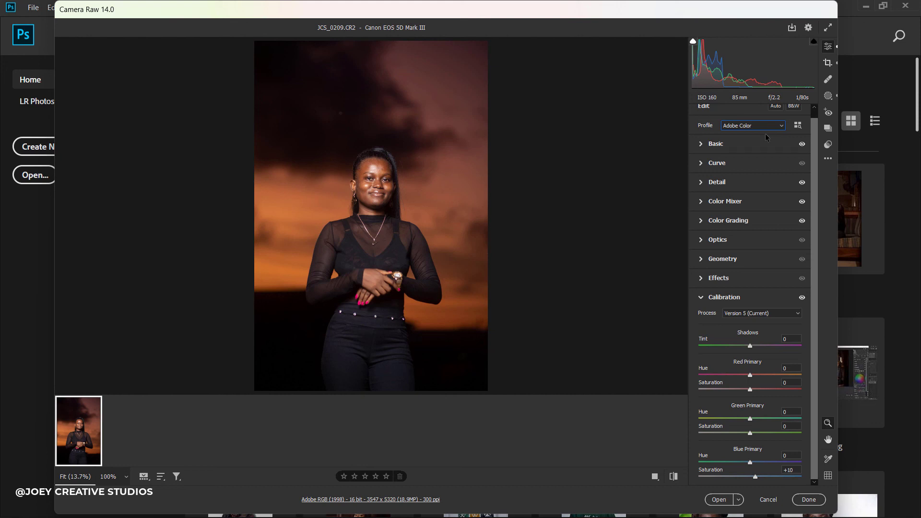
click(763, 126)
click(752, 166)
click(772, 126)
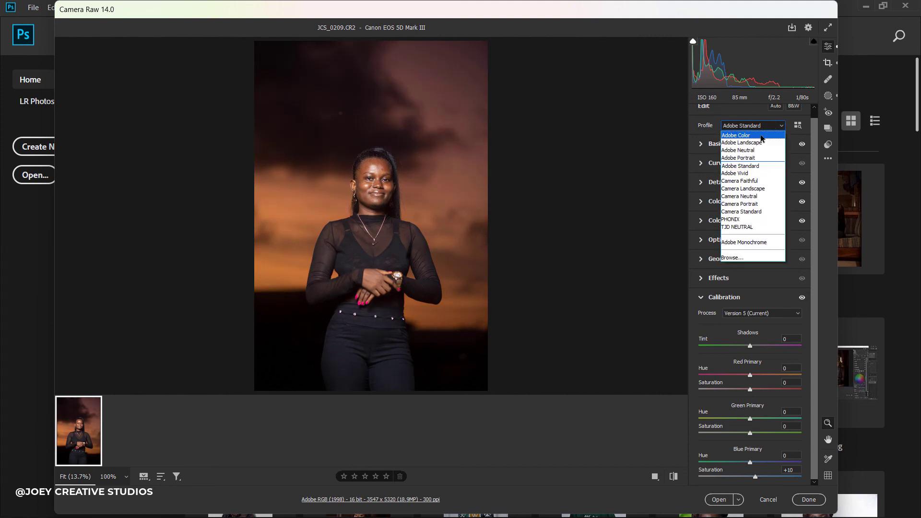
click(761, 135)
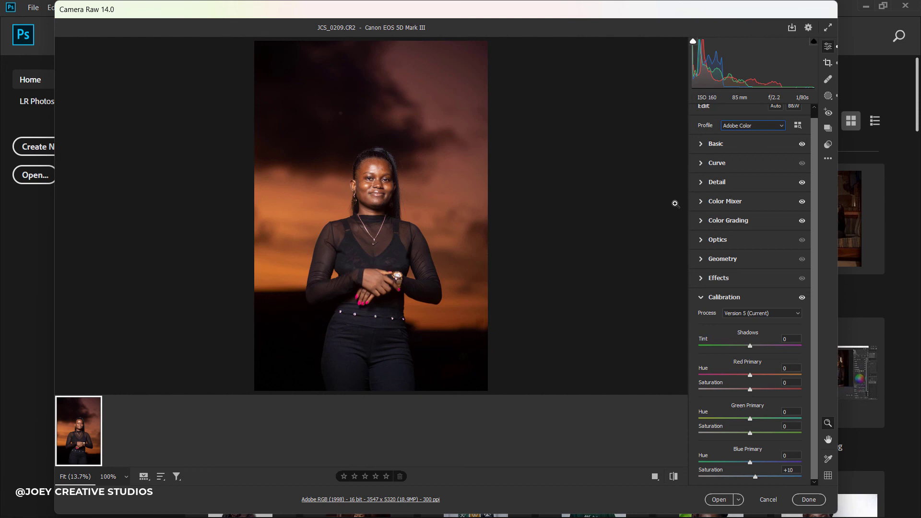
key(super)
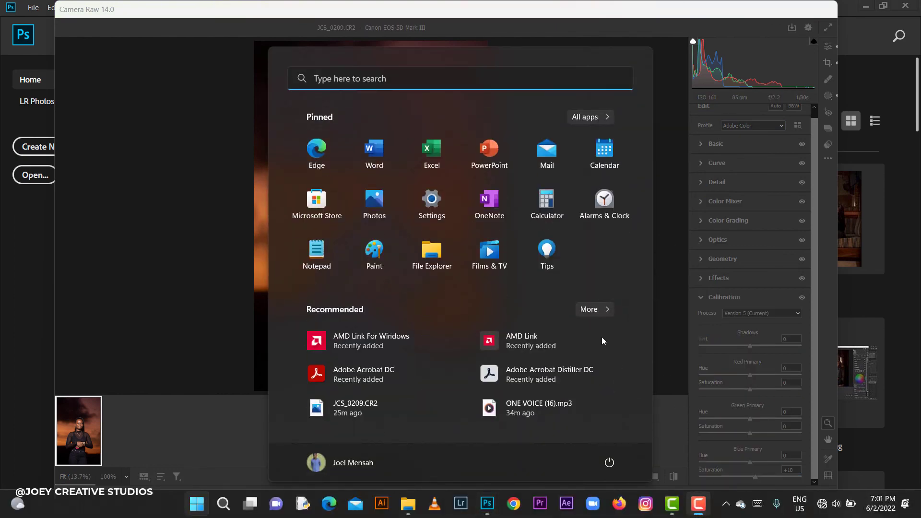